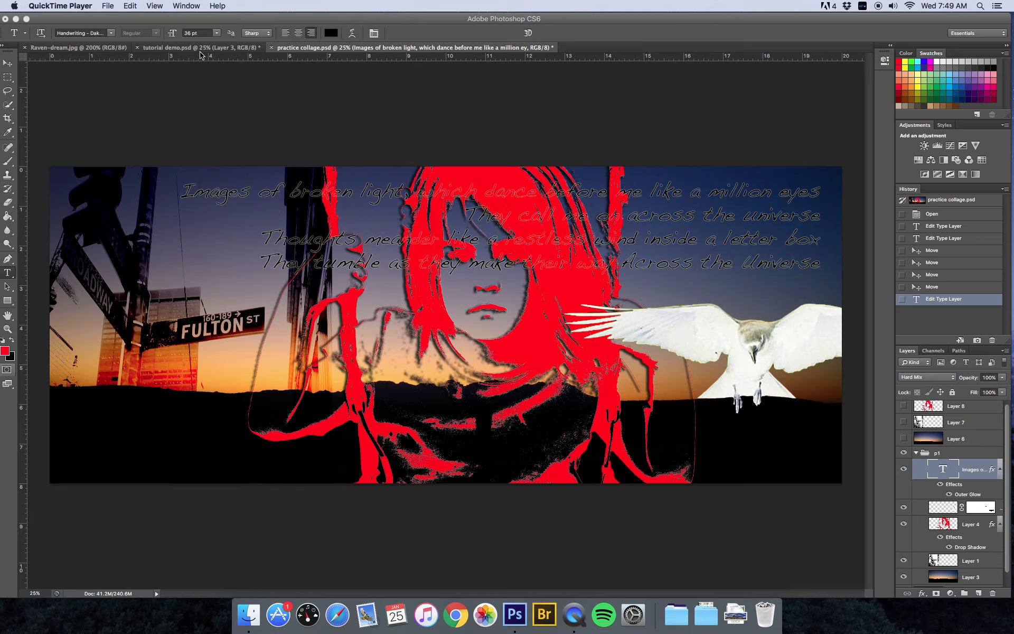
- Switch from tutorial demo.psd to the Raven-dream.jpg document with the raven already selected
left_click(177, 52)
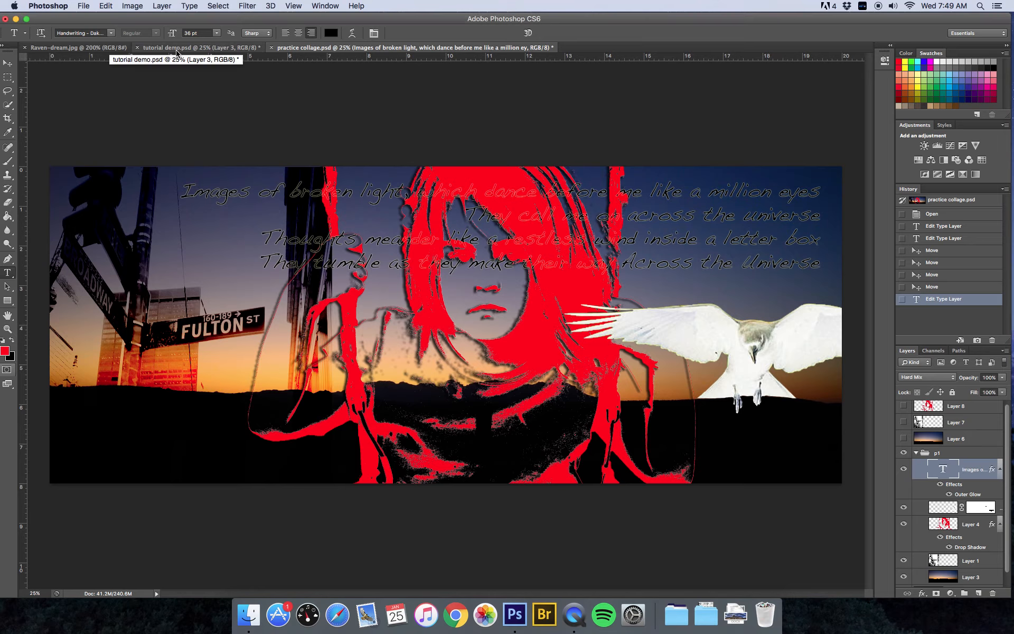
left_click(177, 48)
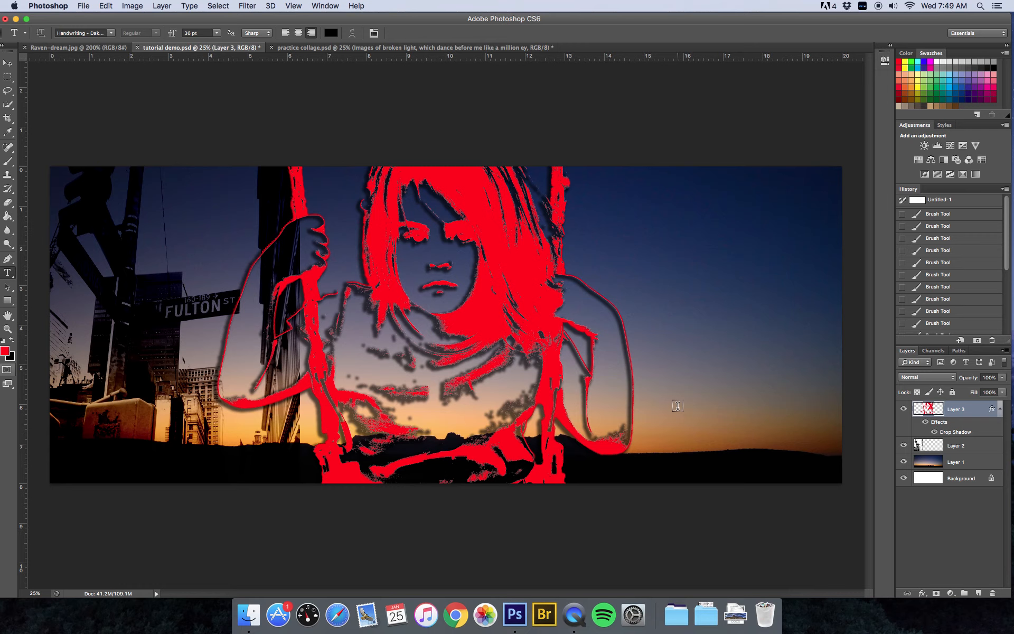
left_click(60, 48)
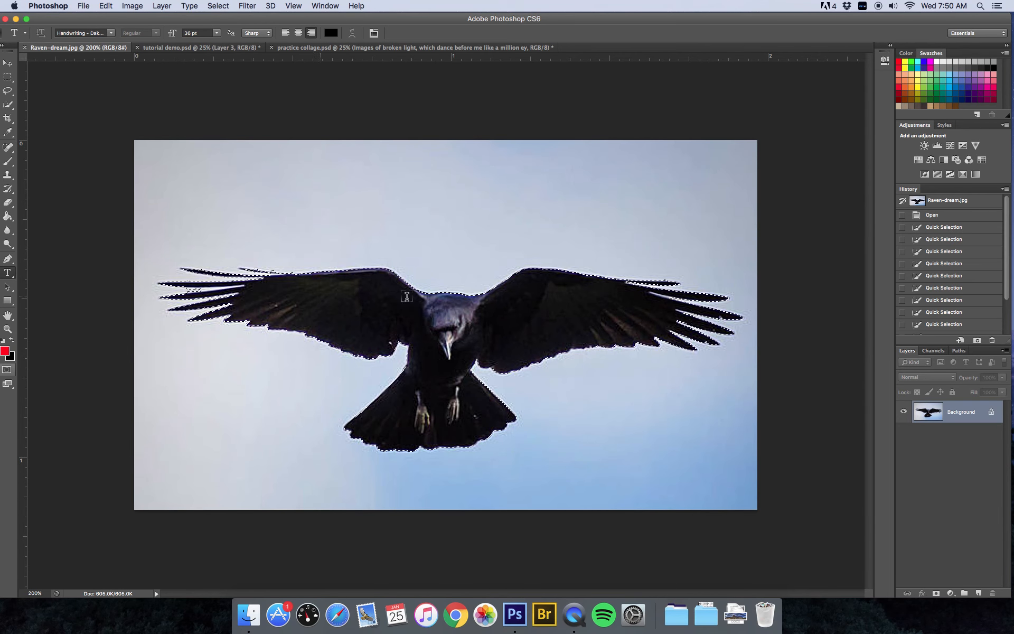
- Drag the selected raven with the Move tool into tutorial demo.psd as Layer 4
left_click(11, 107)
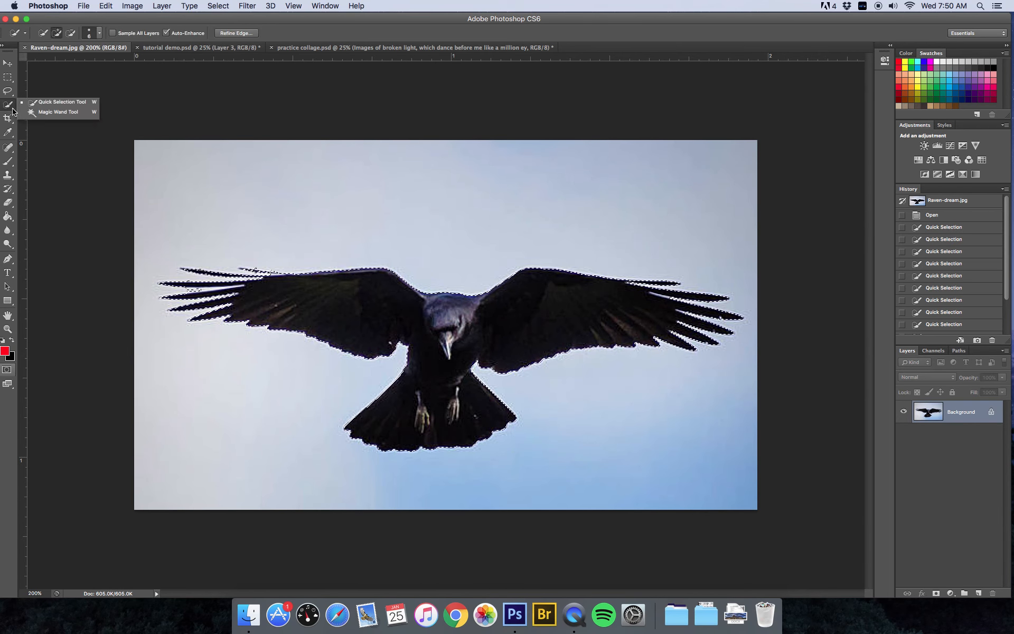
left_click(7, 64)
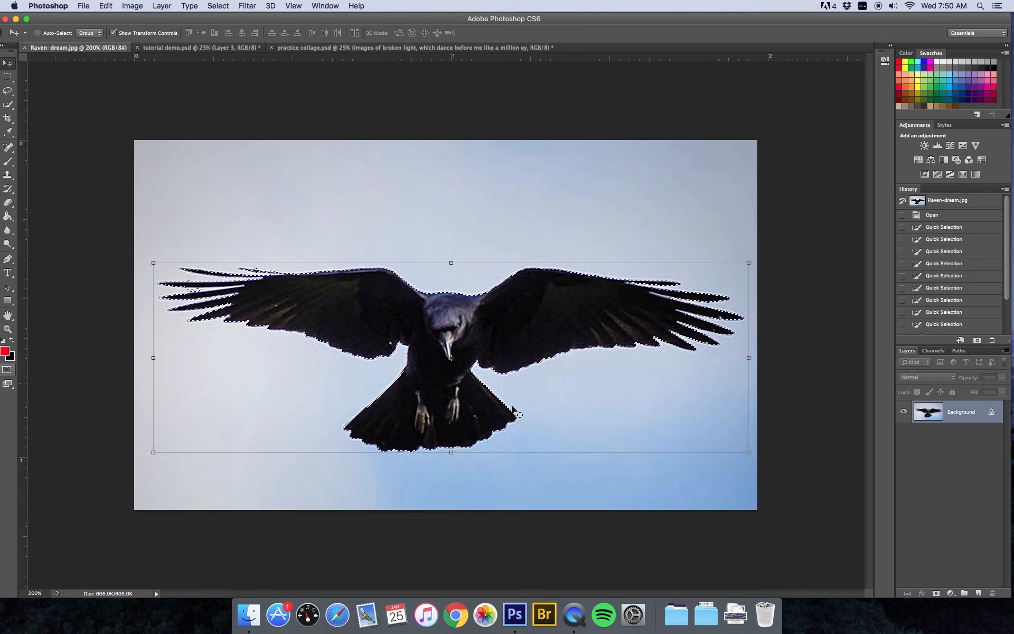
left_click_drag(342, 295, 362, 539)
- Free-transform the raven larger and place it over the lower-right sunset beside the red girl
left_click_drag(647, 423, 805, 405)
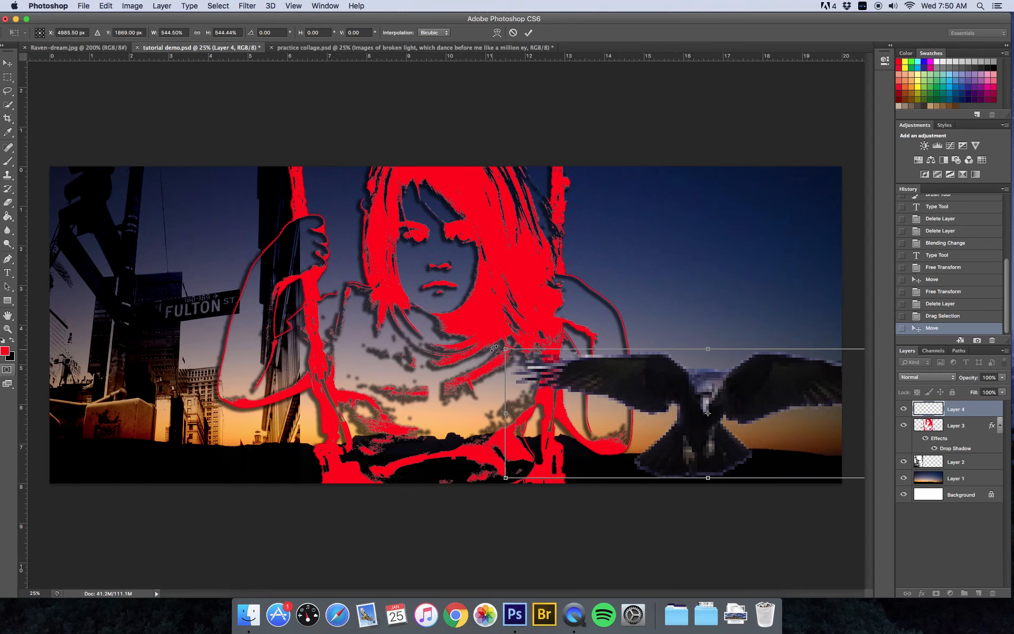
left_click_drag(494, 347, 478, 342)
left_click_drag(757, 396, 773, 402)
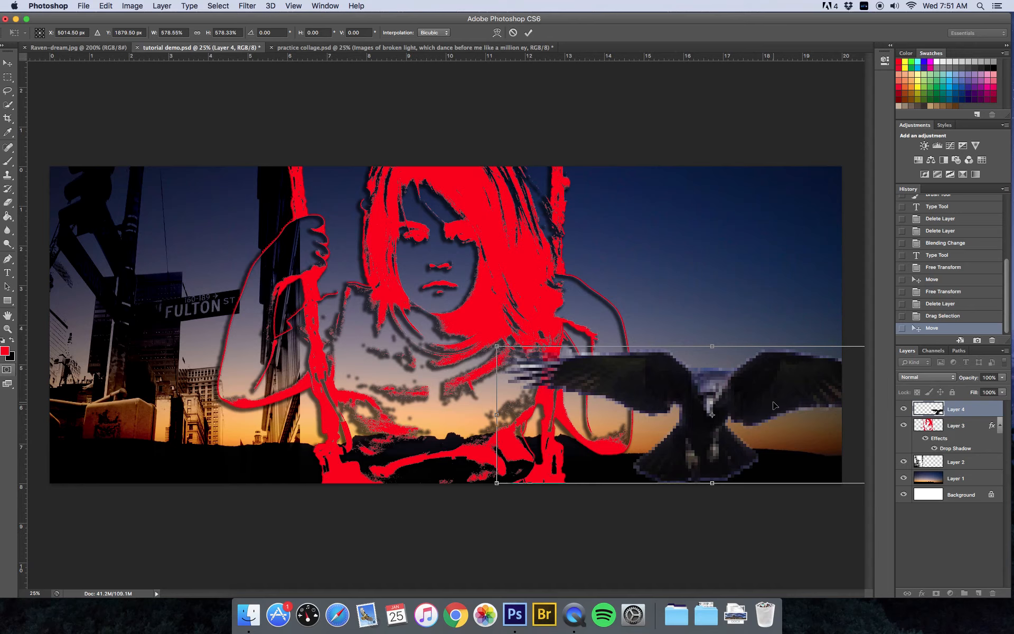
key("Return")
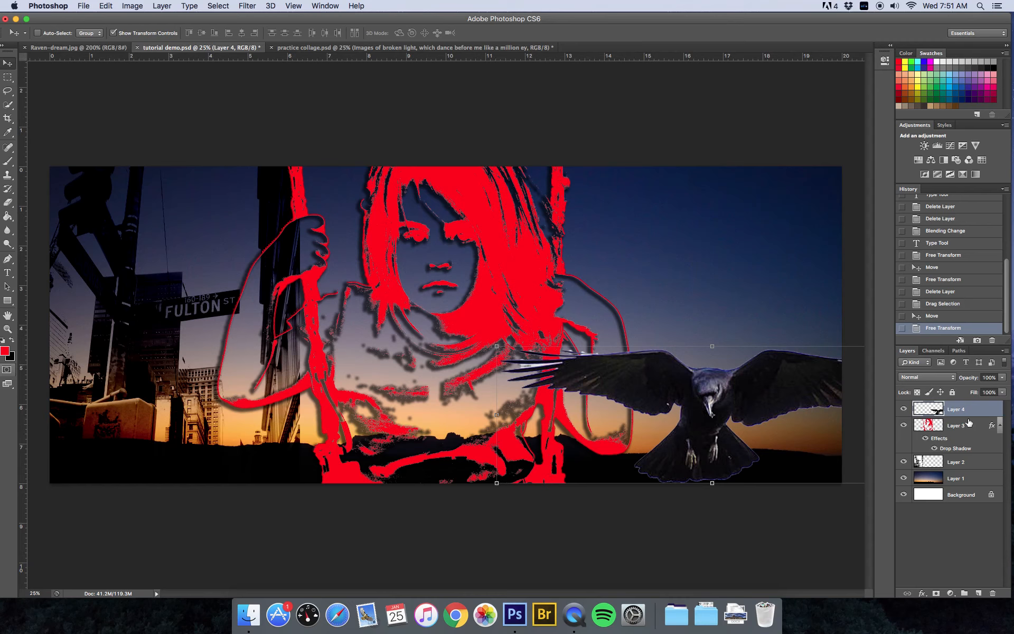
- Move Layer 4 below Layer 3 and invert the raven into a white bird
left_click_drag(969, 412, 972, 452)
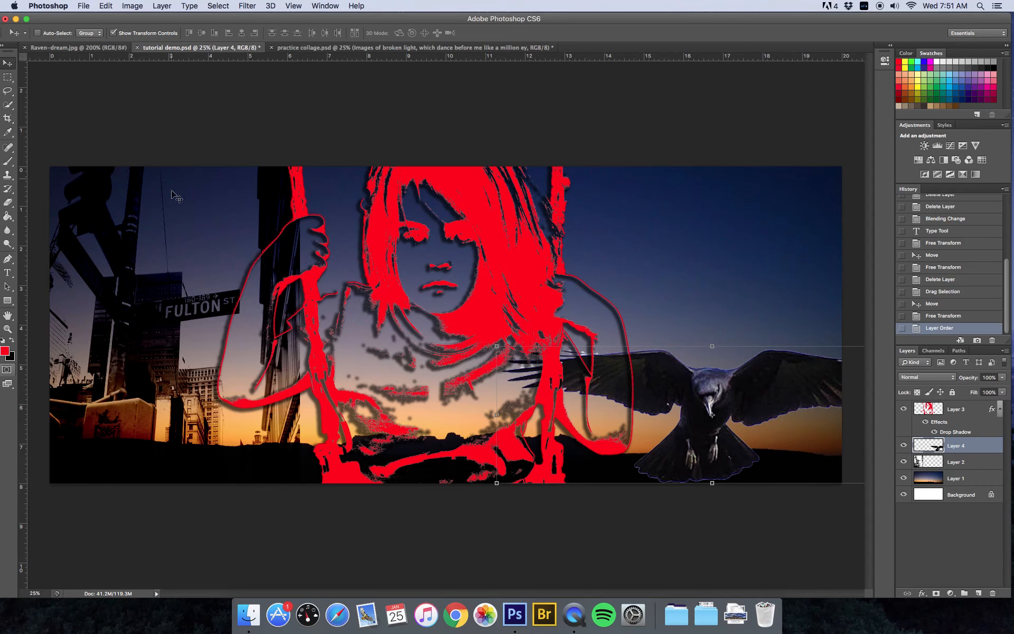
left_click(131, 5)
mouse_move(134, 38)
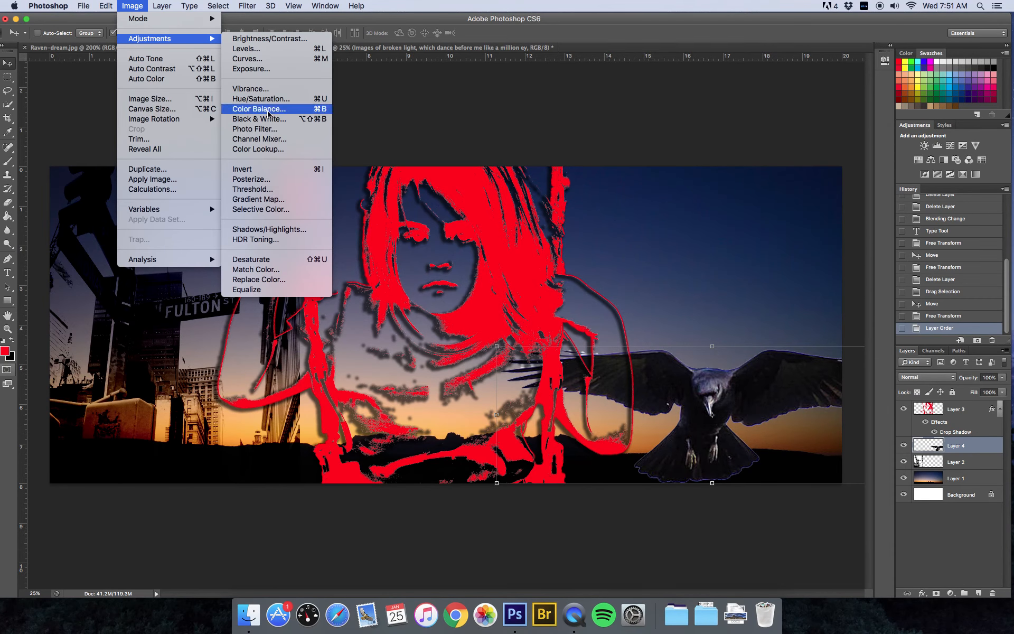
left_click(258, 169)
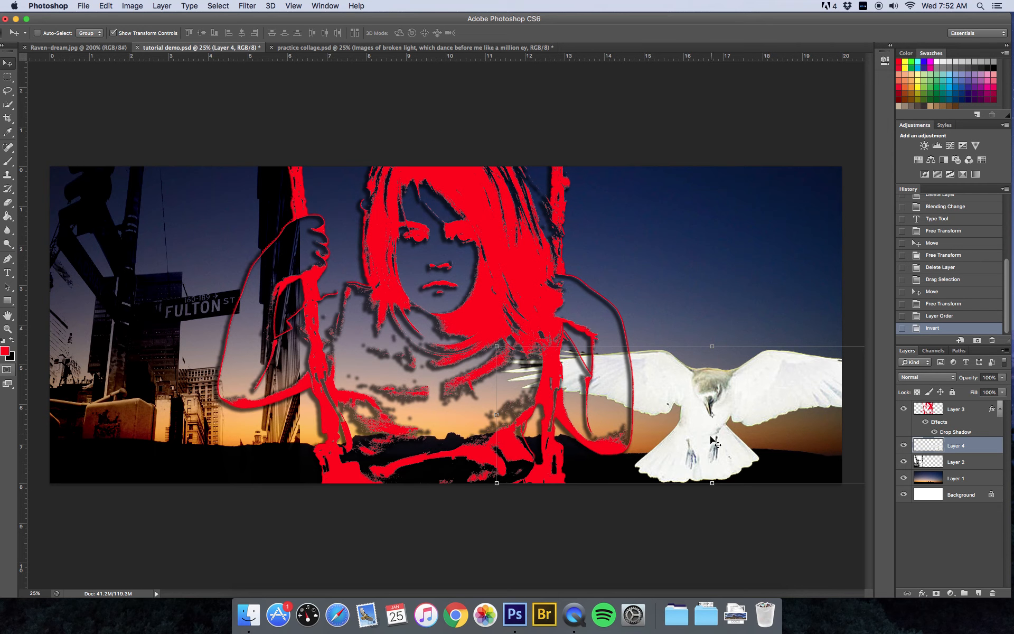
- Add a layer mask to Layer 4 and lower its opacity to 66%
left_click(936, 593)
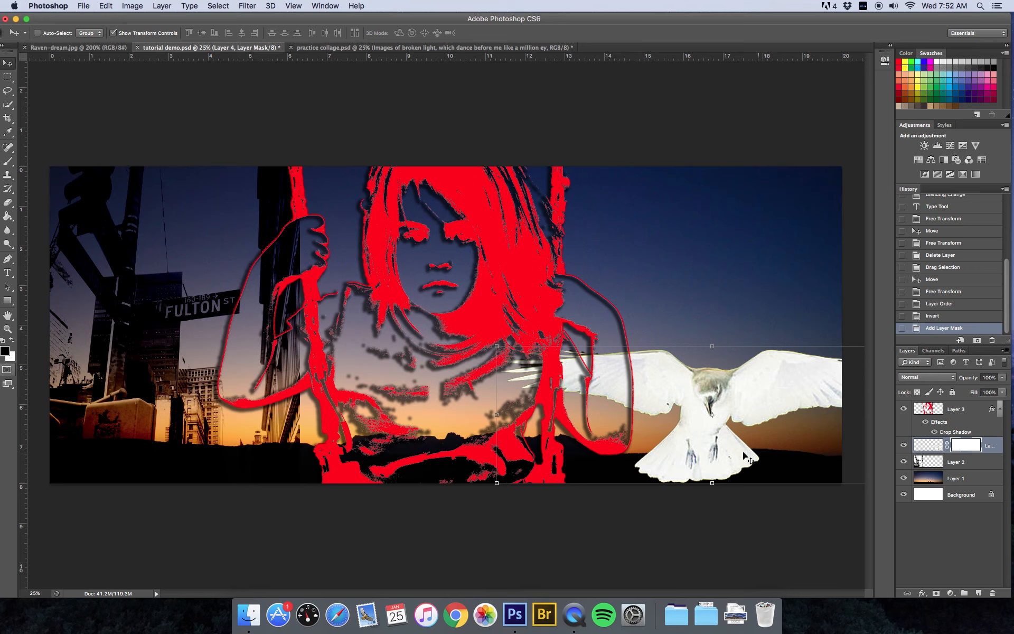
left_click(1003, 378)
left_click_drag(1004, 390, 986, 391)
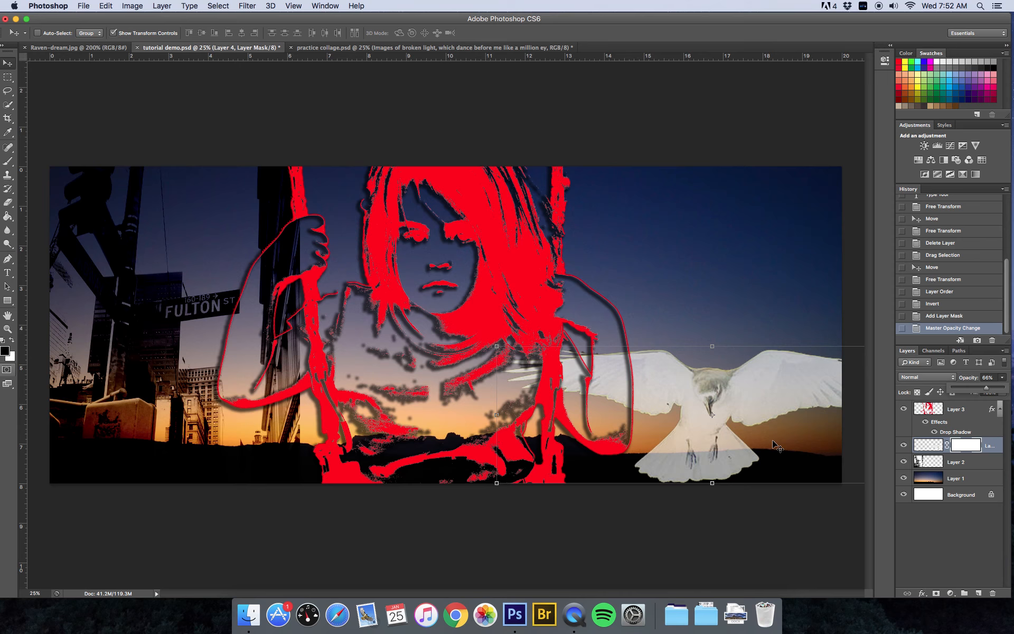
key("super+plus")
key("super+plus")
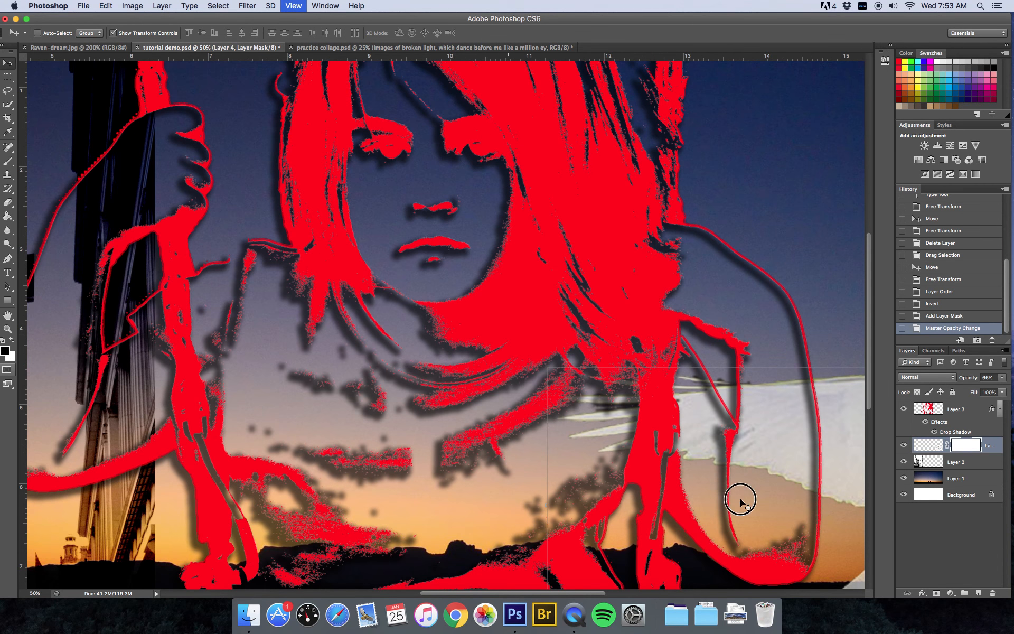
- Zoom in on the bird and paint black with a 60 px brush on the mask below the tail
key("super+plus")
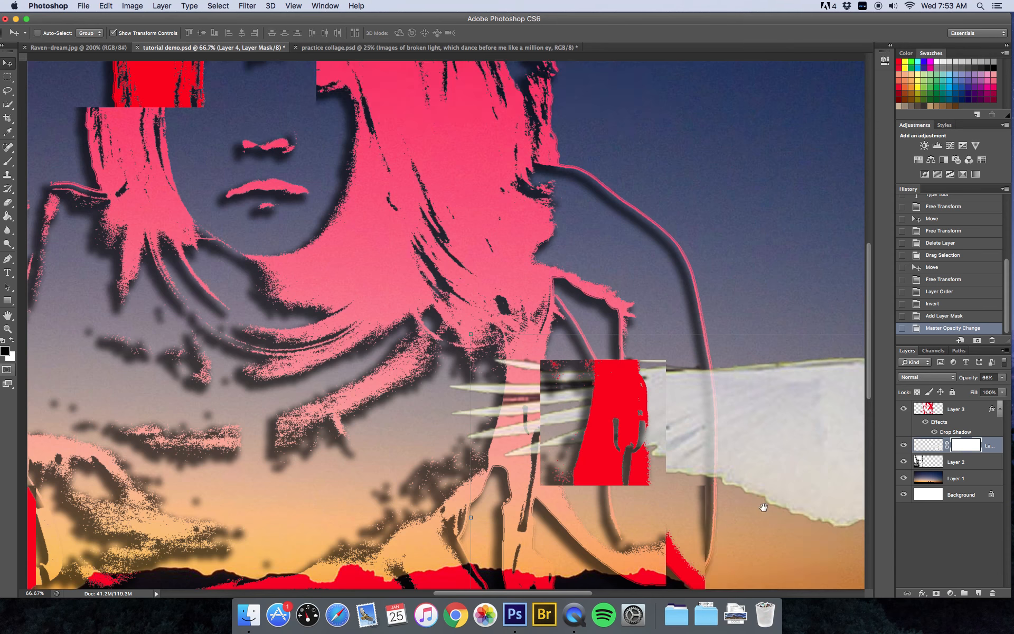
left_click_drag(775, 529, 407, 372)
left_click_drag(800, 548, 406, 380)
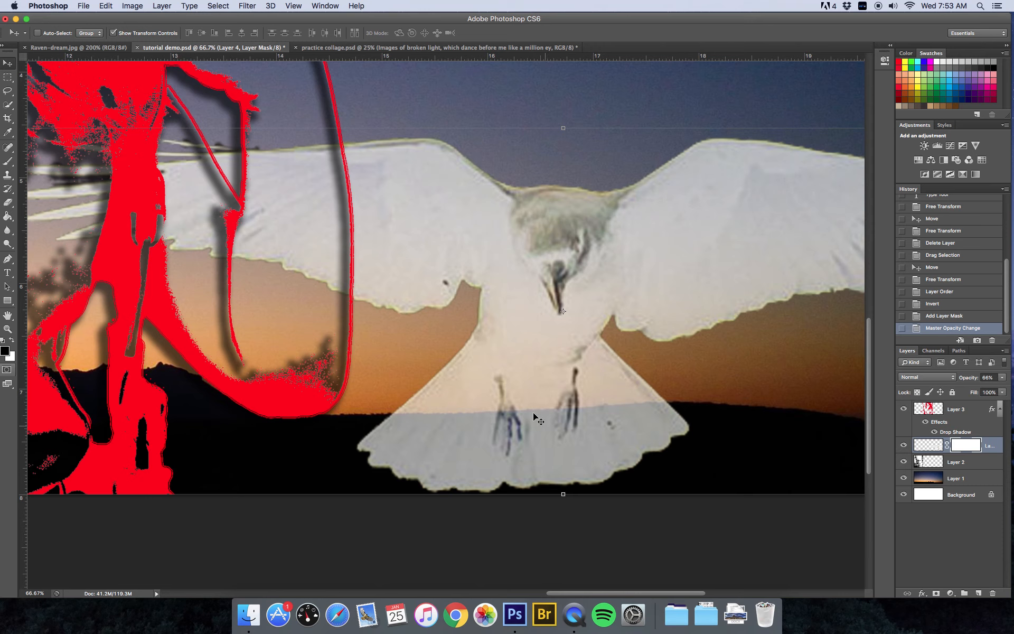
left_click(9, 163)
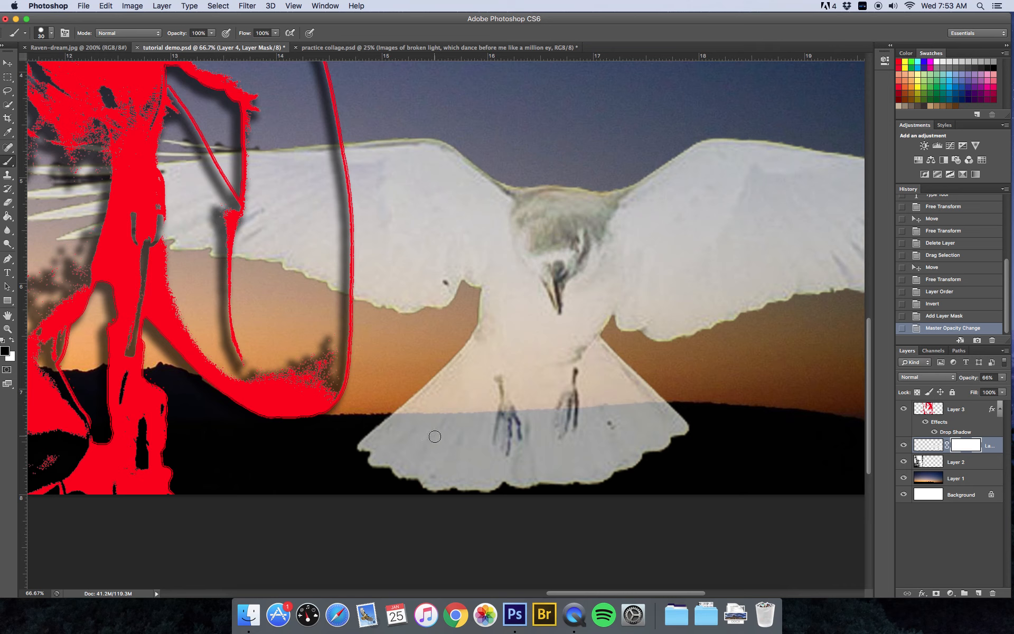
key("bracketright")
key("bracketright")
left_click(52, 33)
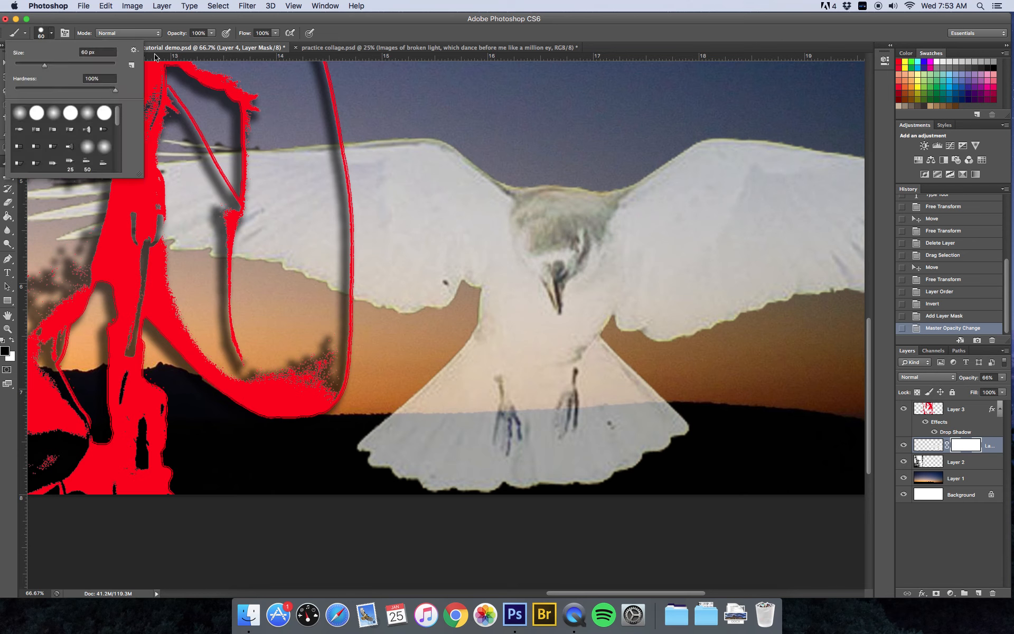
left_click(204, 22)
mouse_move(370, 446)
left_mouse_down()
mouse_move(450, 430)
mouse_move(441, 443)
mouse_move(369, 459)
mouse_move(477, 468)
mouse_move(405, 480)
mouse_move(457, 489)
mouse_move(641, 464)
mouse_move(686, 426)
mouse_move(656, 428)
mouse_move(588, 464)
mouse_move(514, 470)
mouse_move(493, 468)
mouse_move(528, 460)
mouse_move(539, 445)
mouse_move(536, 419)
mouse_move(561, 452)
mouse_move(670, 411)
mouse_move(572, 464)
mouse_move(588, 414)
mouse_move(672, 416)
mouse_move(375, 430)
mouse_move(484, 424)
mouse_move(473, 451)
mouse_move(468, 443)
mouse_move(502, 466)
mouse_move(533, 441)
mouse_move(523, 444)
left_mouse_up()
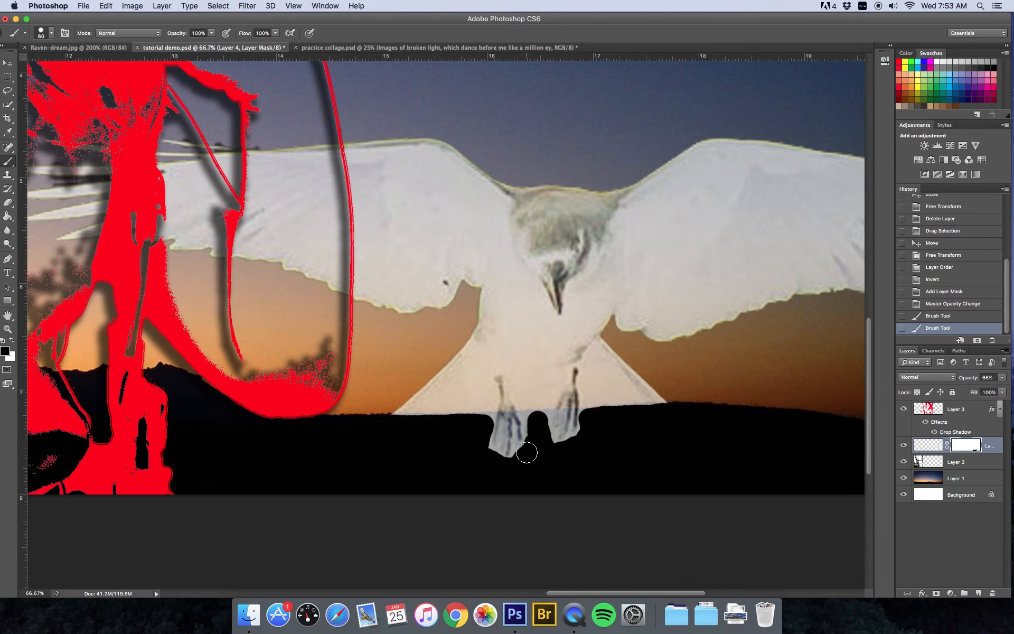
scroll(526, 452, "down", 1)
left_click_drag(404, 421, 418, 420)
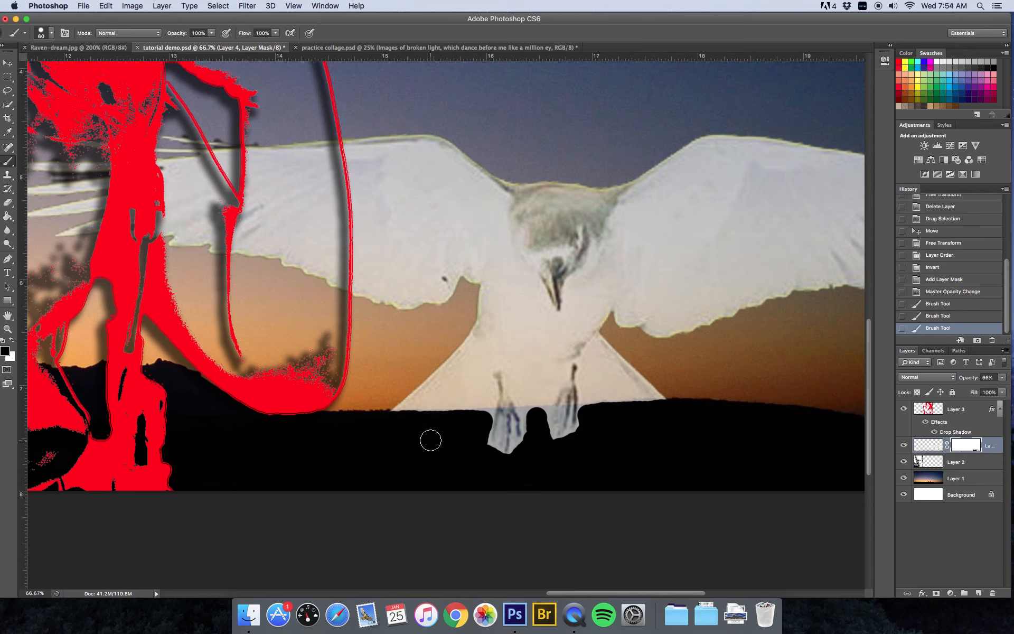
left_click_drag(433, 422, 355, 410)
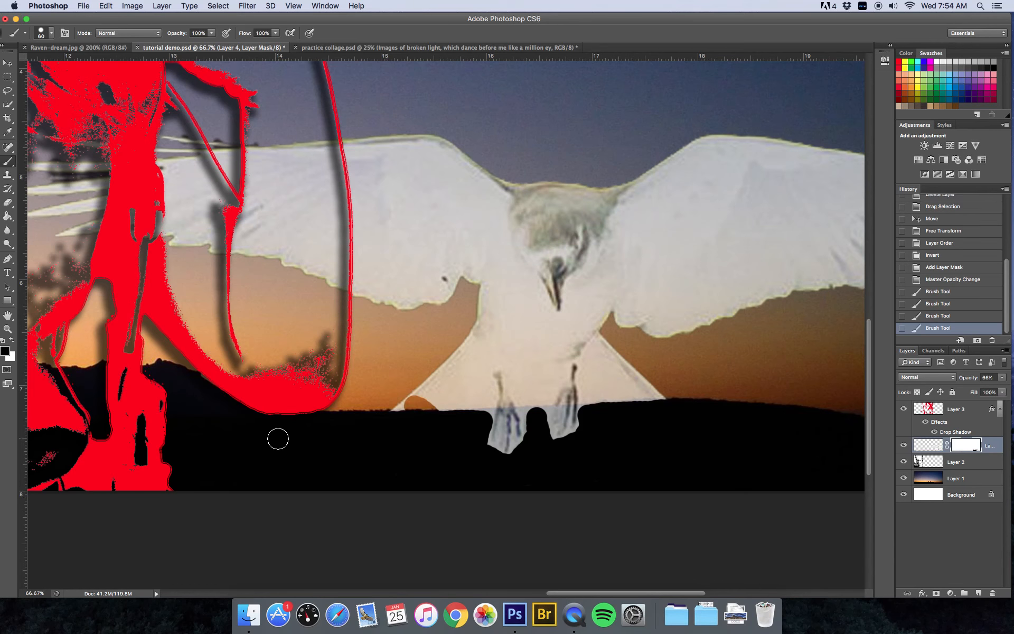
- Paint white on the mask near the bird's feet, then cover stray grey strokes with black
left_click(11, 340)
left_click_drag(437, 397, 379, 399)
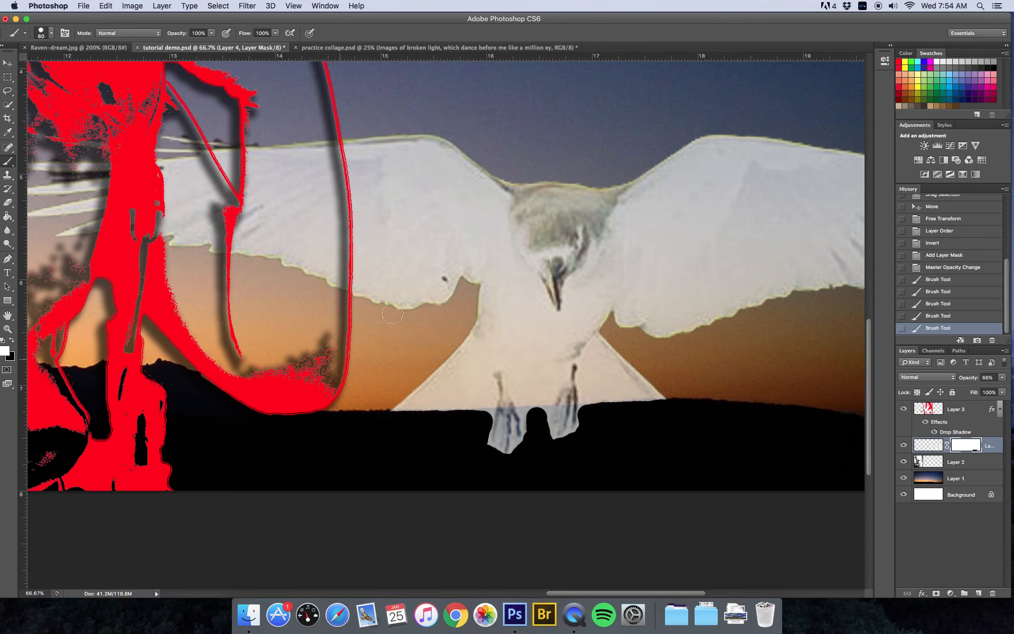
left_click(479, 439)
mouse_move(464, 441)
left_mouse_down()
mouse_move(470, 429)
mouse_move(450, 443)
left_mouse_up()
left_click_drag(366, 430, 404, 432)
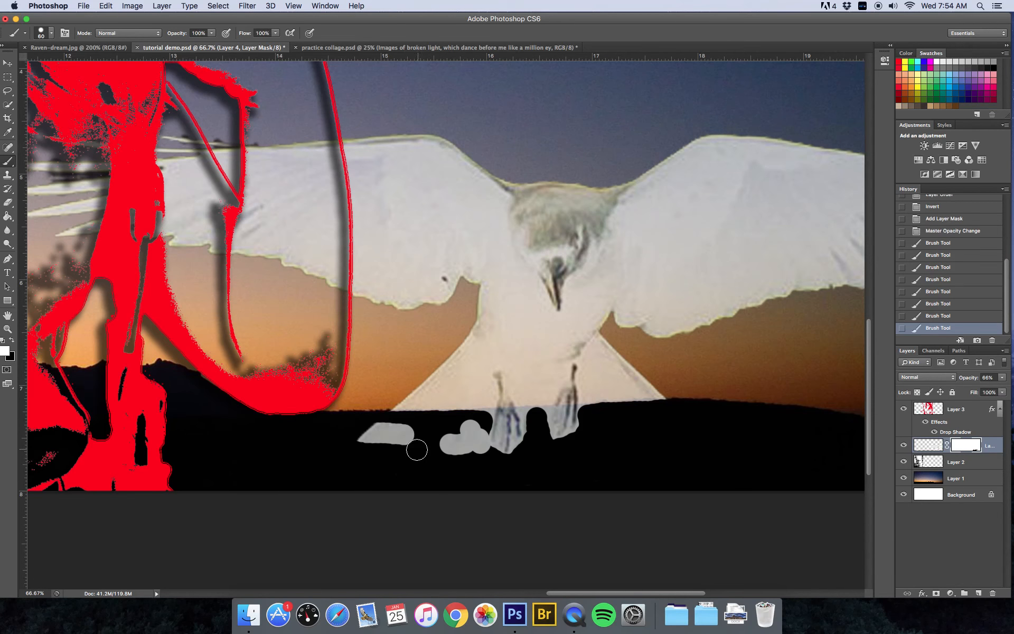
left_click(3, 340)
mouse_move(364, 446)
left_mouse_down()
mouse_move(400, 431)
mouse_move(407, 439)
mouse_move(385, 443)
mouse_move(451, 448)
mouse_move(470, 425)
mouse_move(446, 437)
mouse_move(472, 454)
mouse_move(476, 434)
mouse_move(489, 455)
left_mouse_up()
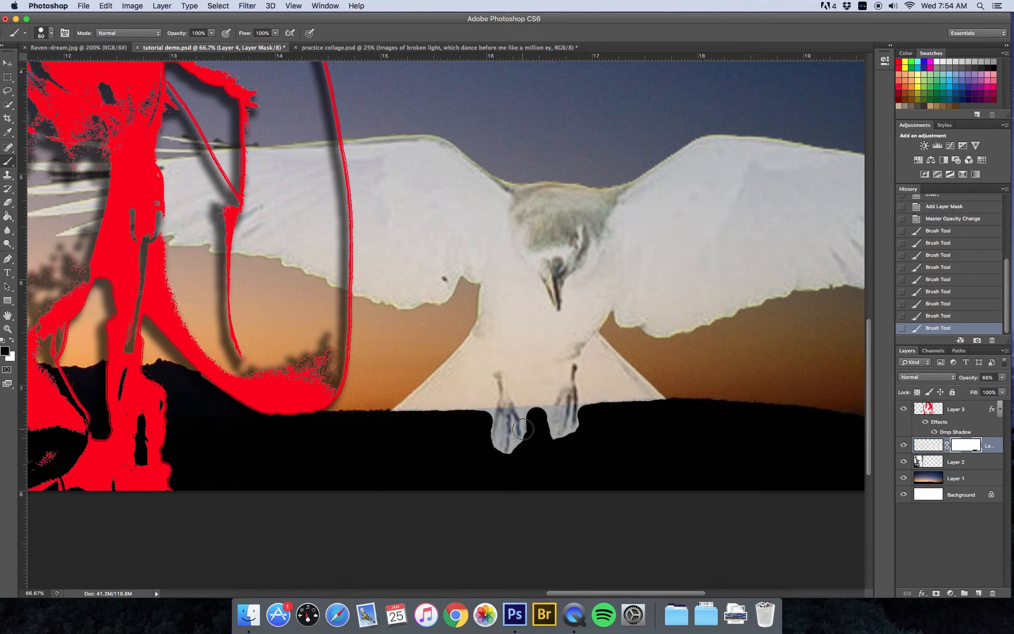
- With a smaller brush, paint black on the mask between and beside the bird's legs
key("bracketleft")
key("bracketleft")
mouse_move(525, 412)
left_mouse_down()
mouse_move(550, 409)
mouse_move(554, 441)
mouse_move(582, 426)
mouse_move(583, 410)
mouse_move(524, 425)
mouse_move(510, 456)
mouse_move(491, 454)
mouse_move(500, 441)
left_mouse_up()
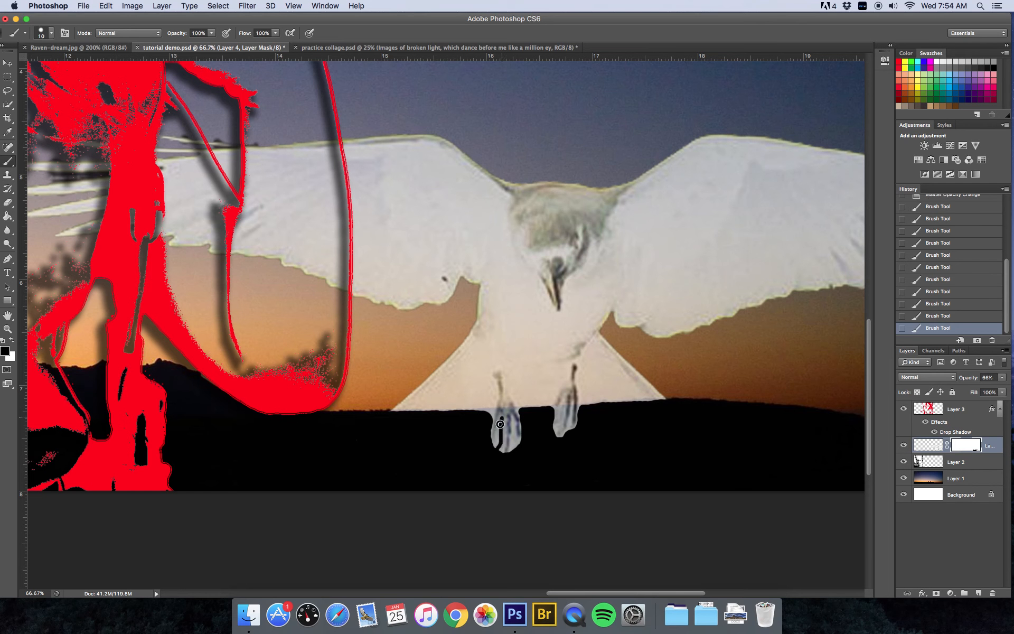
mouse_move(500, 435)
left_mouse_down()
mouse_move(508, 453)
mouse_move(513, 428)
mouse_move(517, 447)
left_mouse_up()
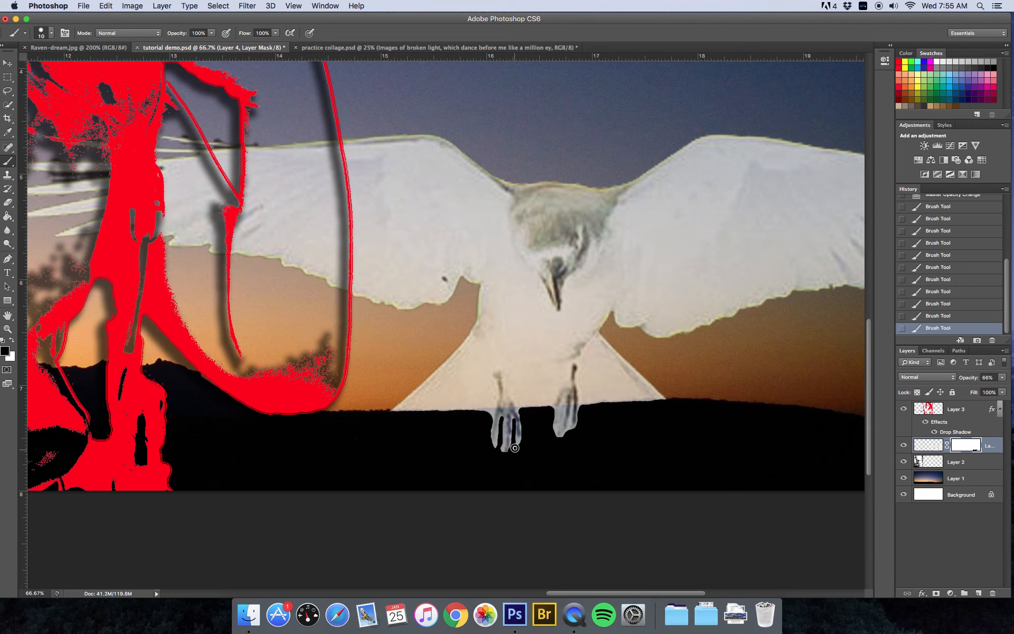
left_click(493, 432)
left_click_drag(560, 419, 555, 435)
mouse_move(555, 425)
left_mouse_down()
mouse_move(559, 437)
mouse_move(570, 417)
left_mouse_up()
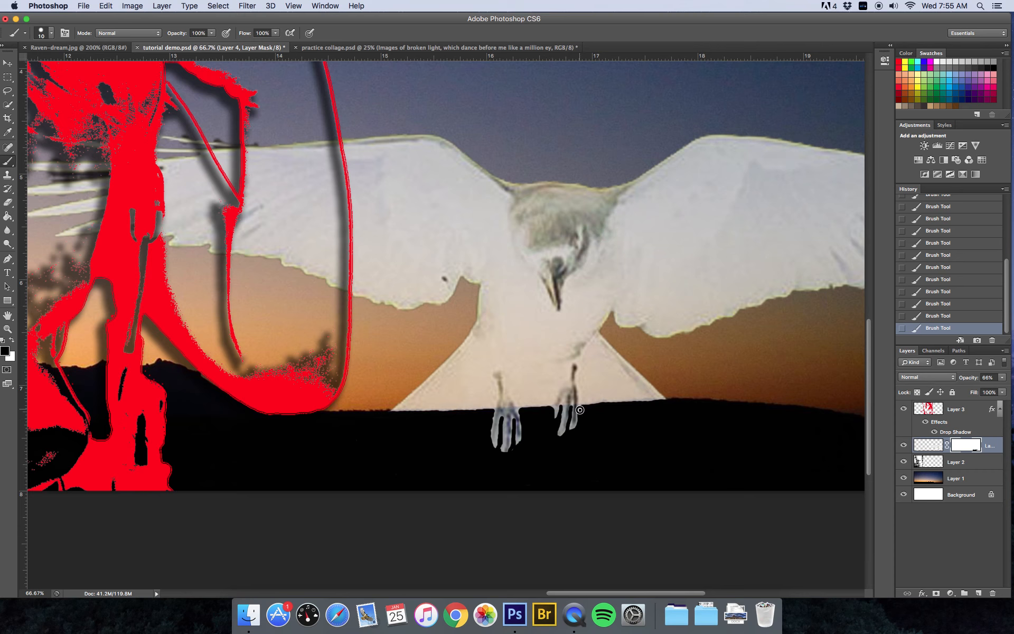
key("super+minus")
key("super+minus")
key("super+minus")
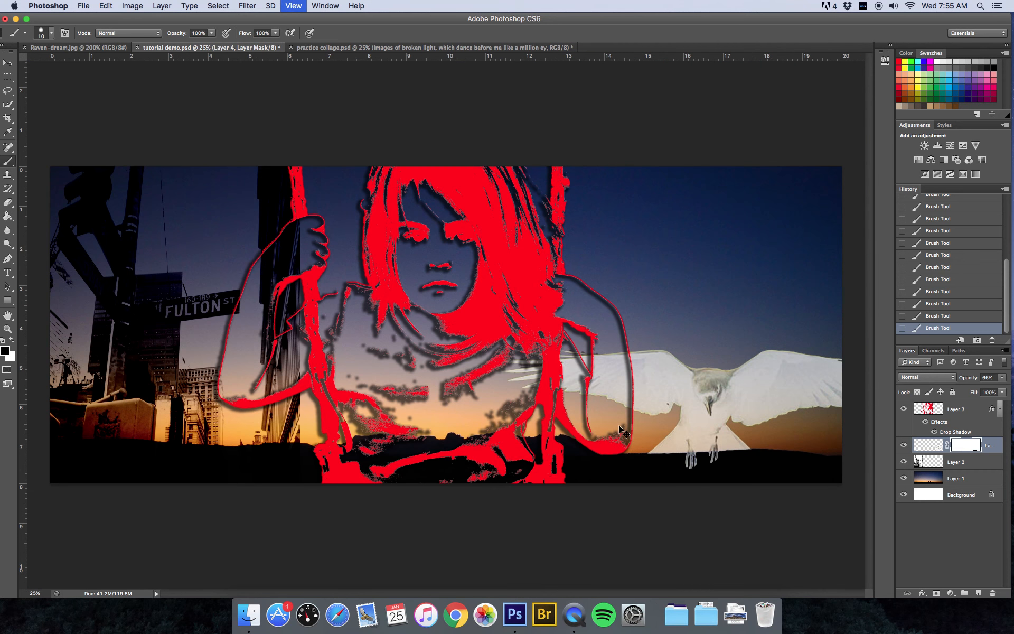
- Zoom out, compare with the practice collage, then return to tutorial demo.psd at 25%
key("super+minus")
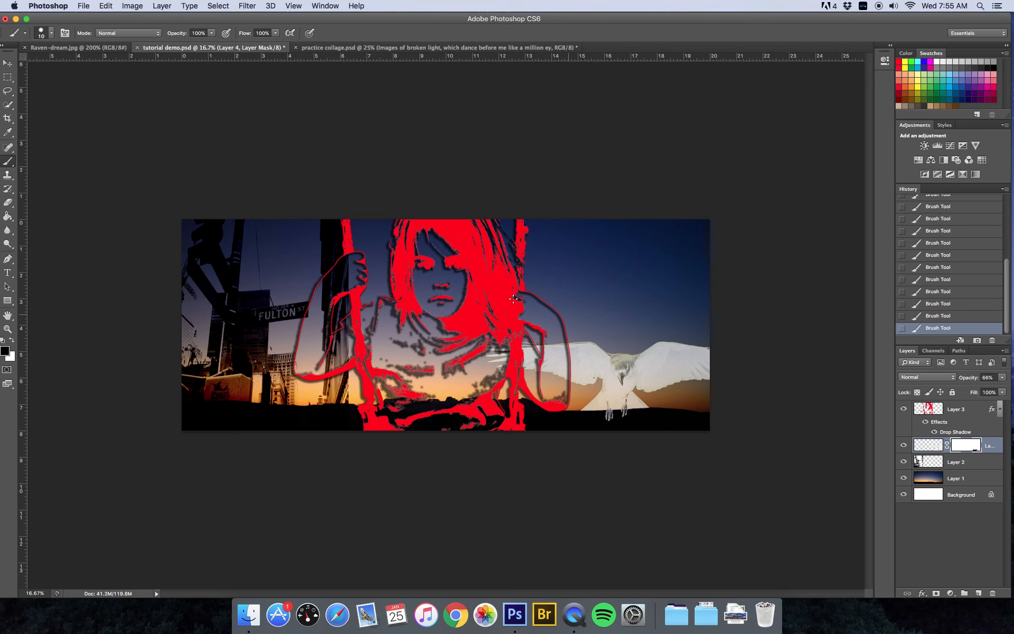
left_click(399, 47)
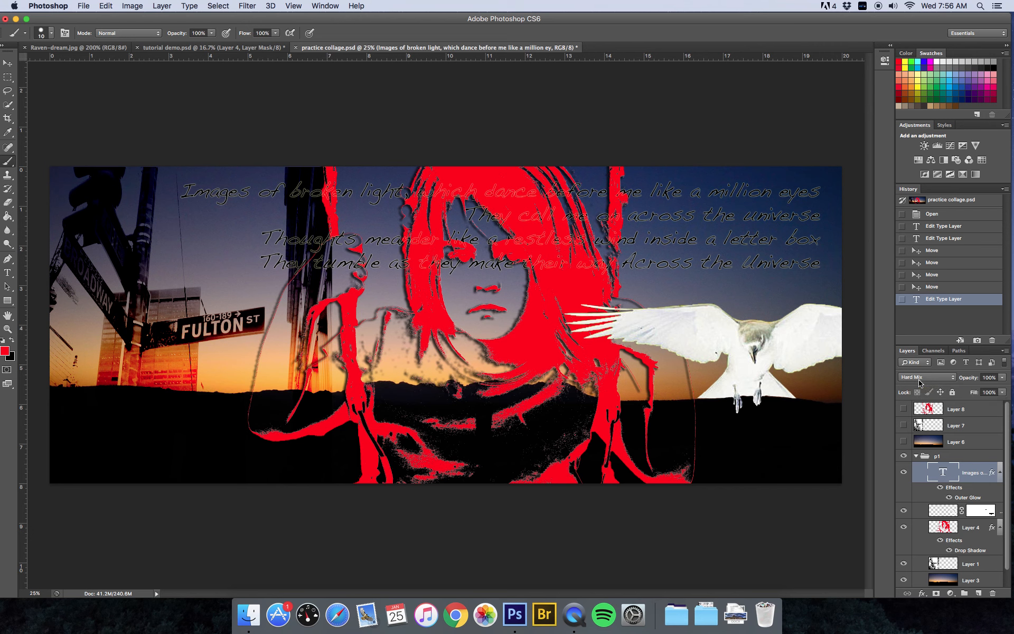
left_click(226, 48)
key("super+equal")
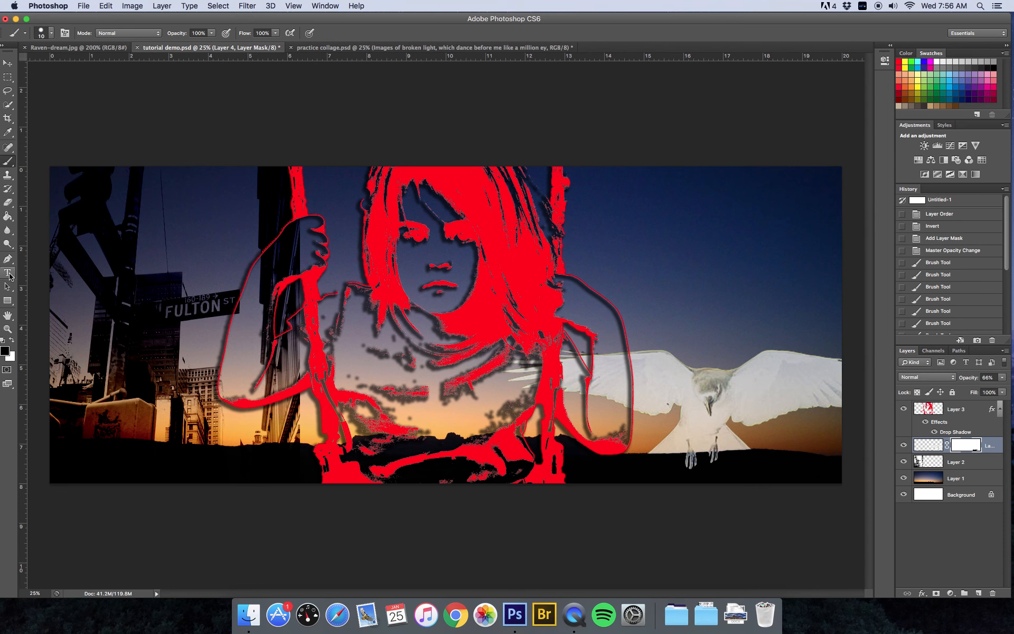
left_click(8, 273)
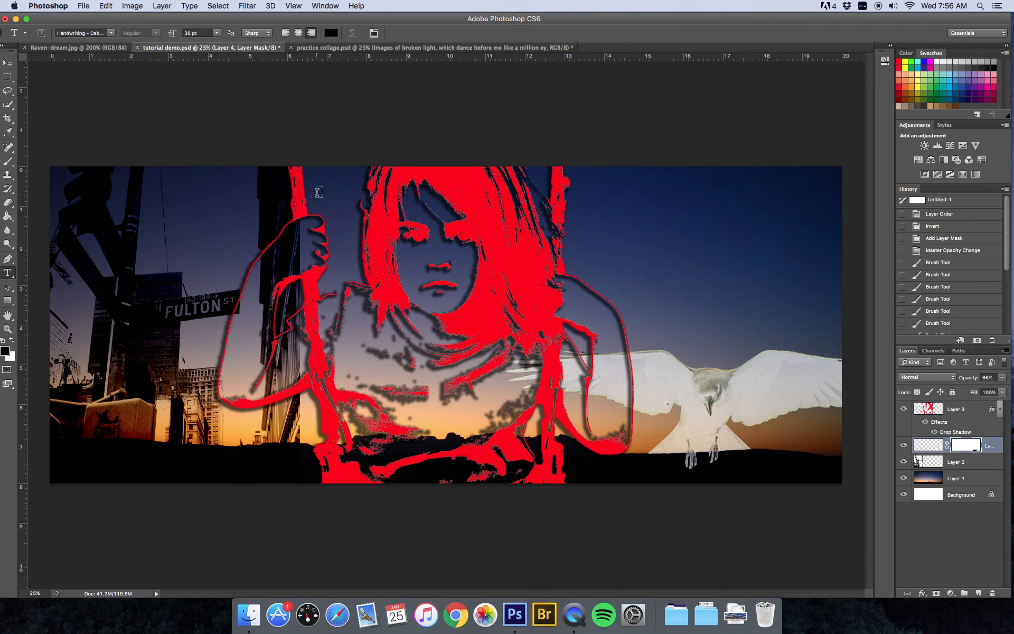
- Start a text line in the upper-left sky in Handwriting - Dakota at 36 pt and open Warp Text
left_click(316, 192)
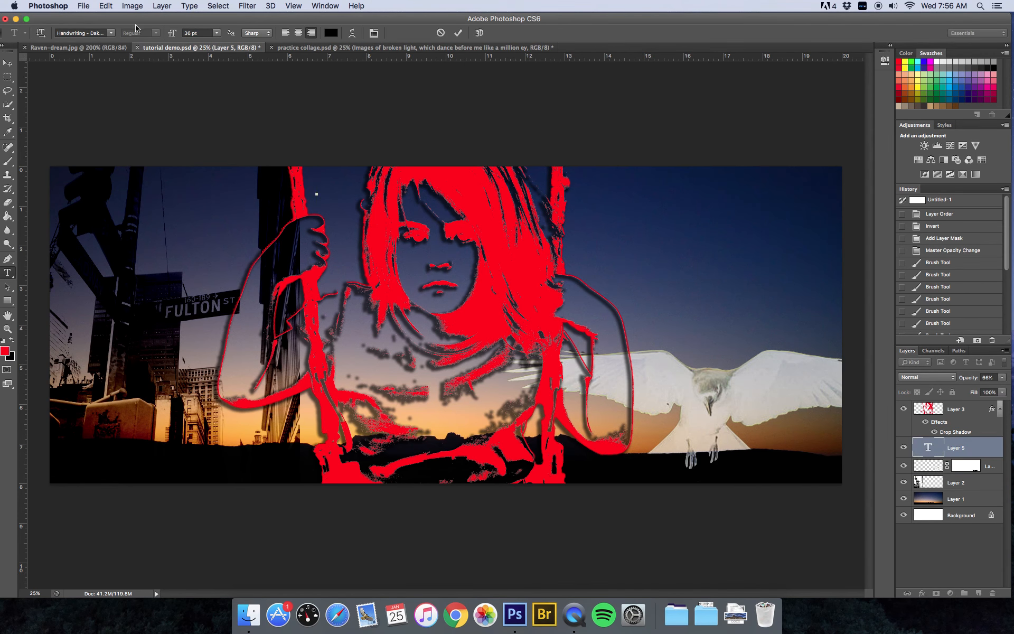
left_click(111, 35)
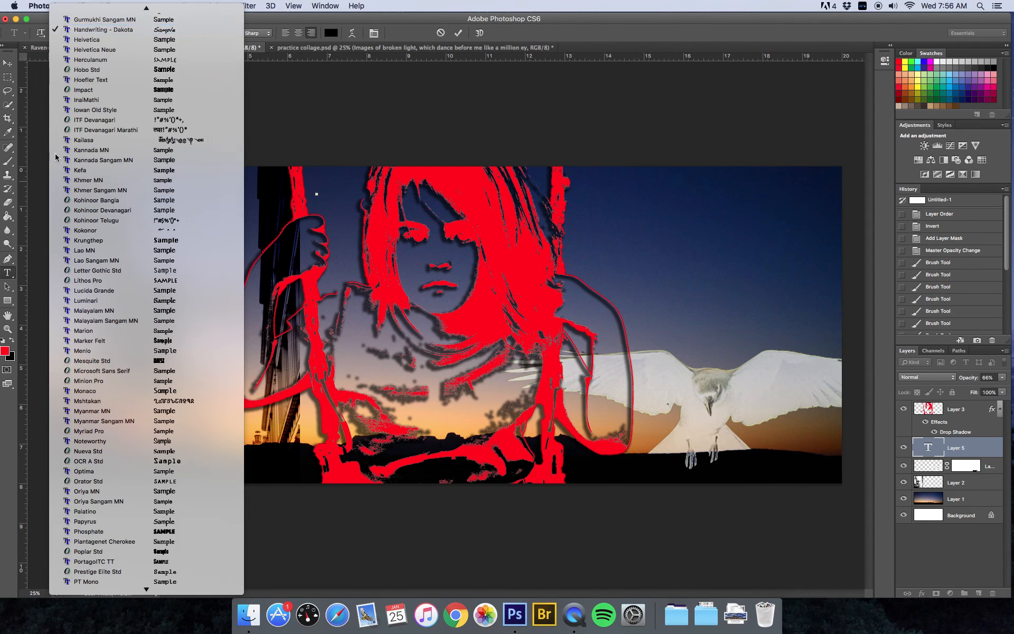
left_click(101, 30)
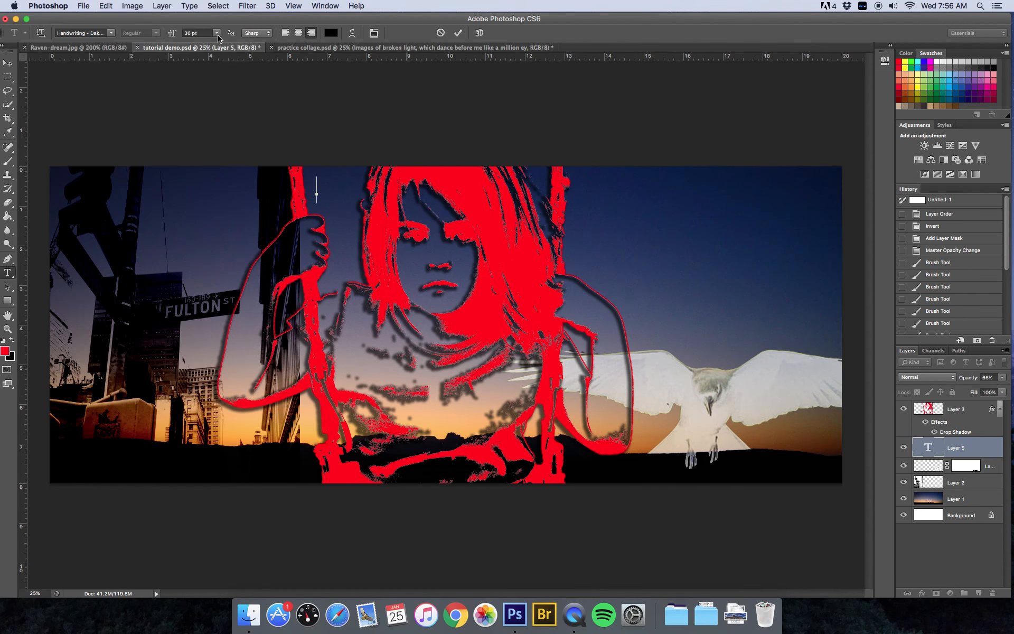
left_click(353, 34)
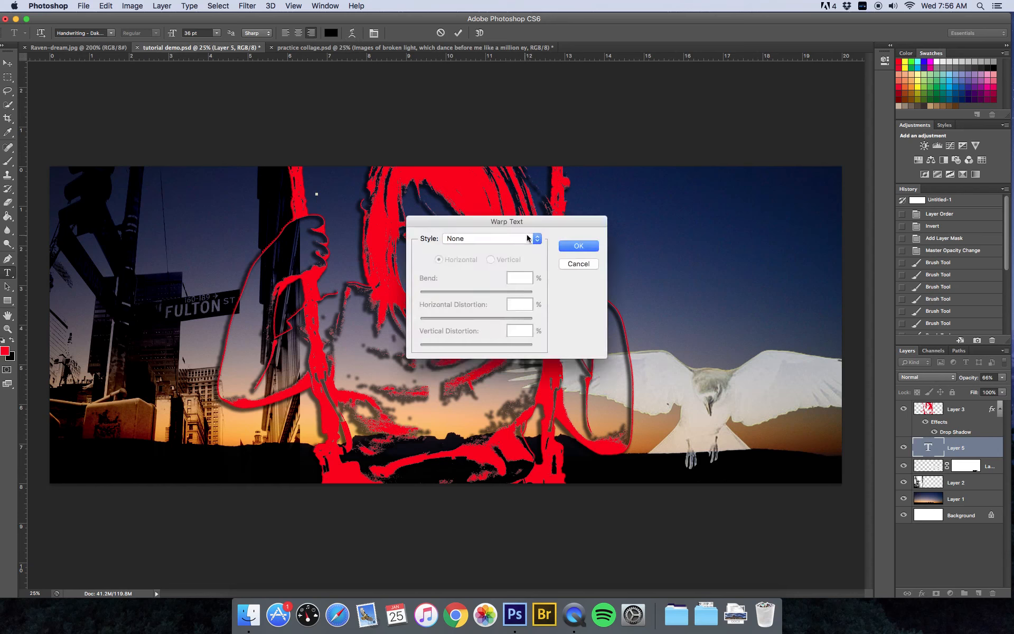
- Browse the warp styles, then cancel the Warp Text dialog, leaving the text unwarped
left_click(538, 241)
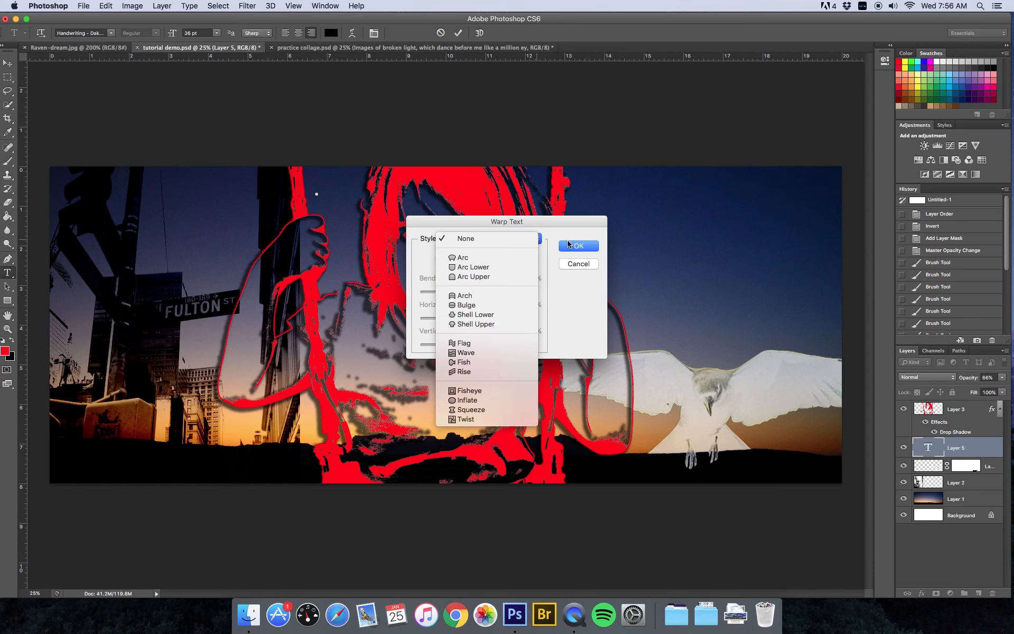
left_click(577, 226)
left_click(579, 263)
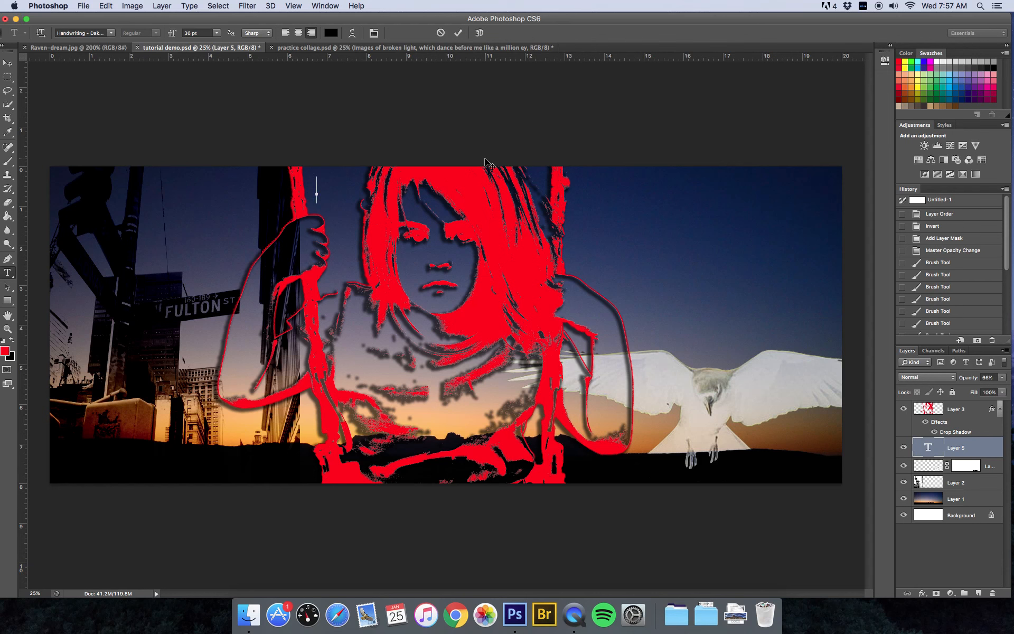
- Type the caption 'Images of broken light which dance before me like a million eyes' in the sky
type("Images of")
type("broken ")
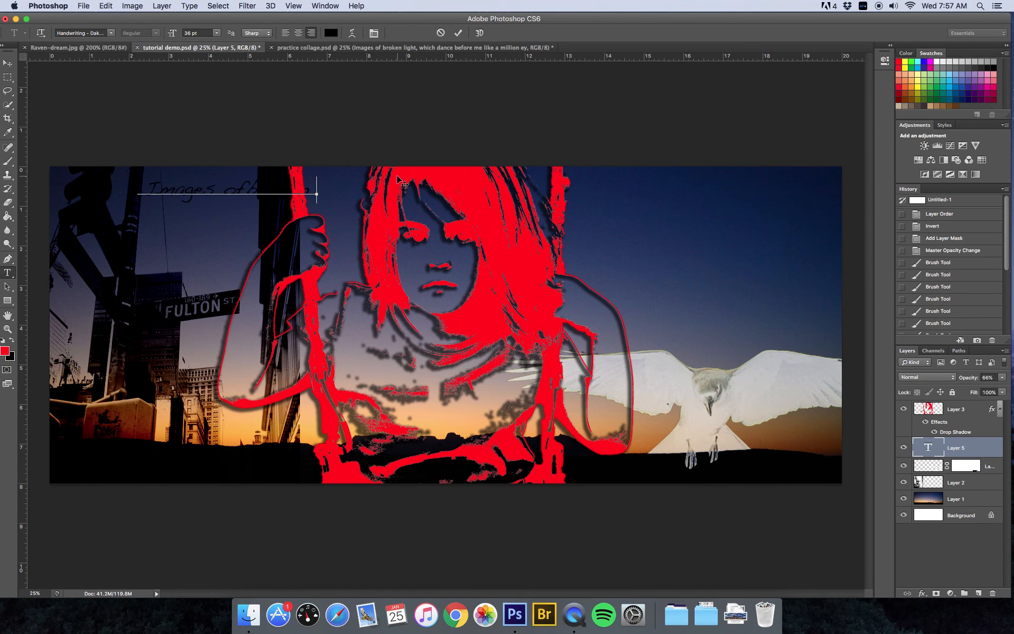
type("light")
type(" which ")
type("dance")
type(" before")
type(" me")
type(" like a m")
type("illion")
type(" eyes")
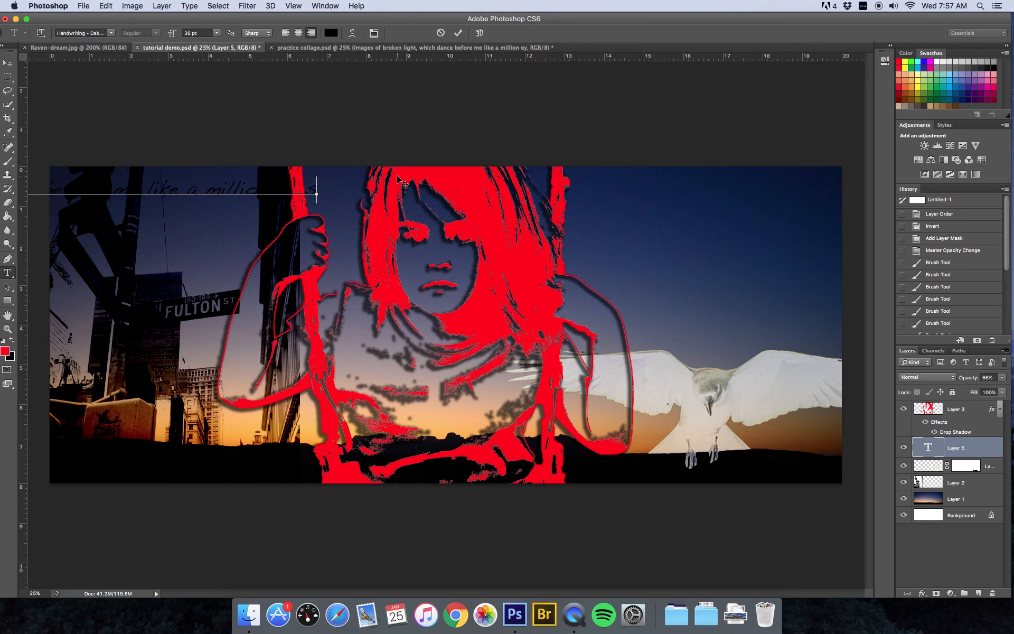
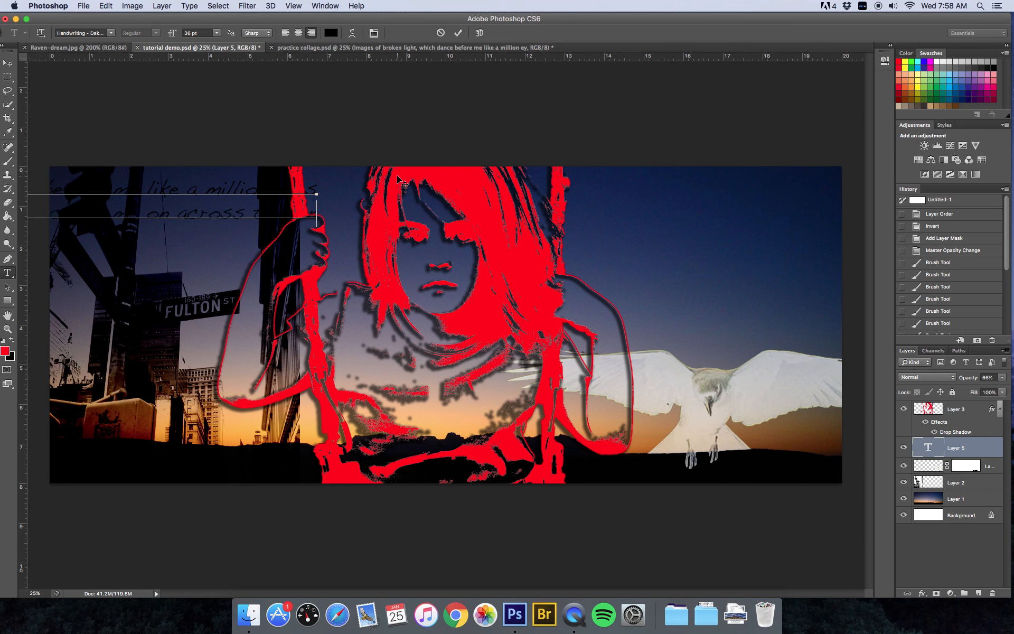
- Continue the lyrics through 'across the u…' and start a new line 'Thoughts…inside a letter box'
- Finish the third sky line with 'inside a letter box' and start a fourth line reading 'where'
type("he u")
type("Thoughts")
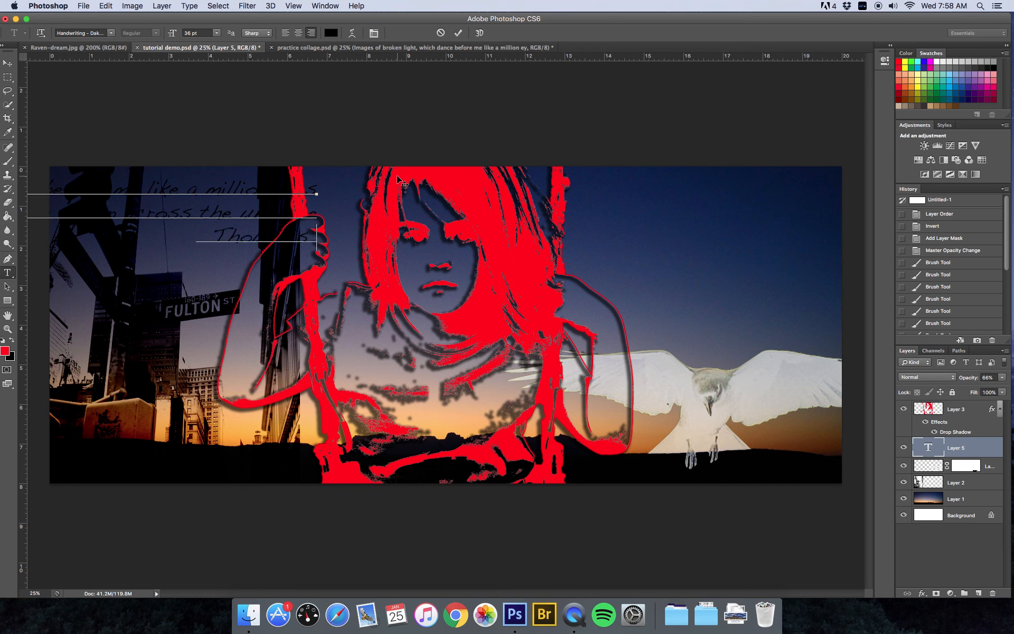
type(" anander like re")
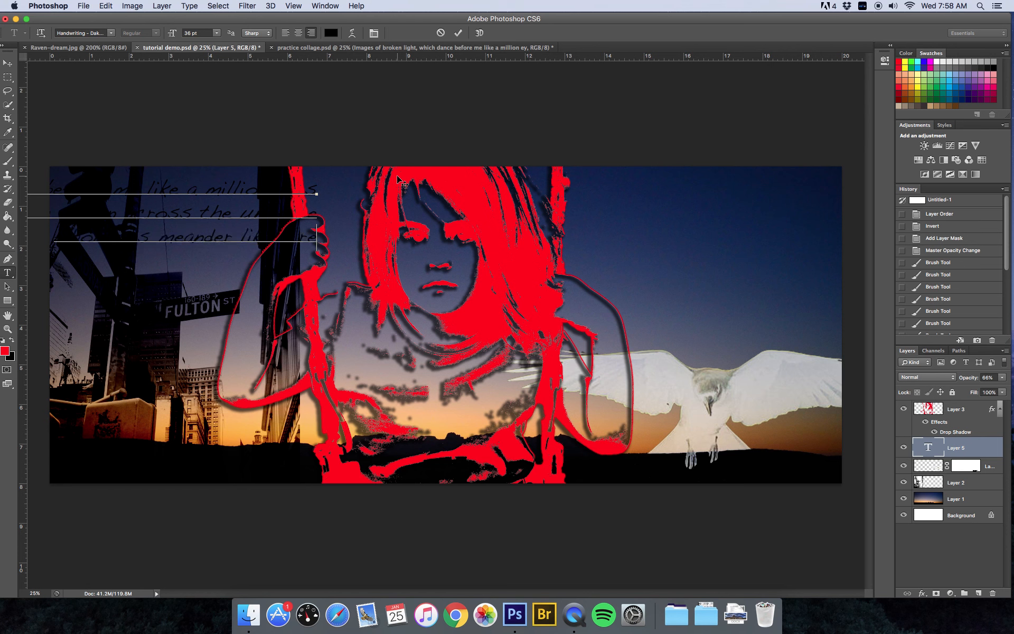
type("stless")
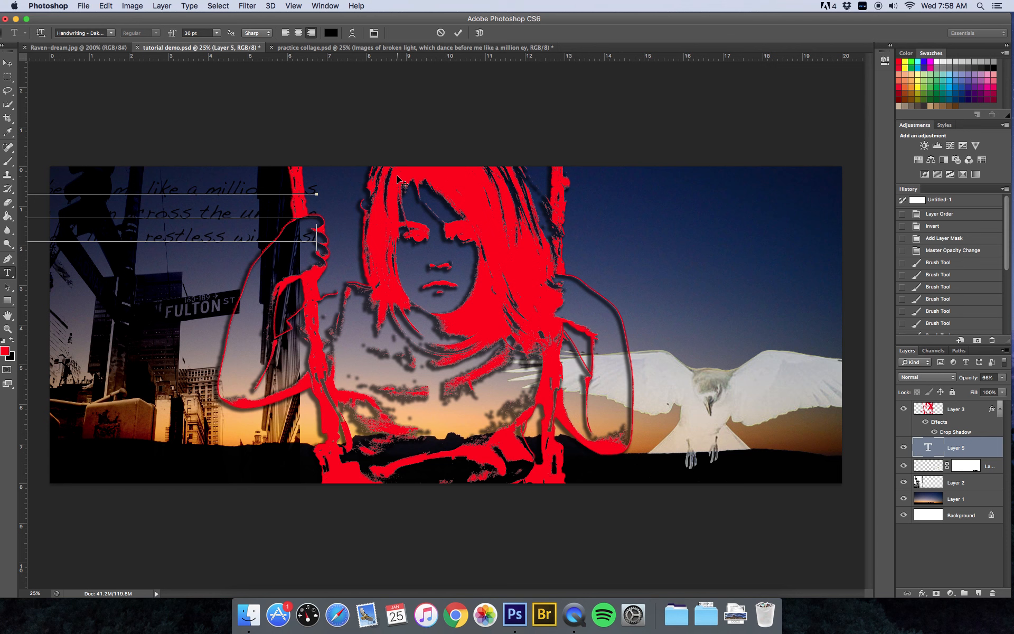
- Continue the lyrics through 'across the u…' and start a new line 'Thoughts…inside a letter box'
- Finish the third sky line with 'inside a letter box' and start a fourth line reading 'where'
type(" inside a letter box")
key("Return")
type("where")
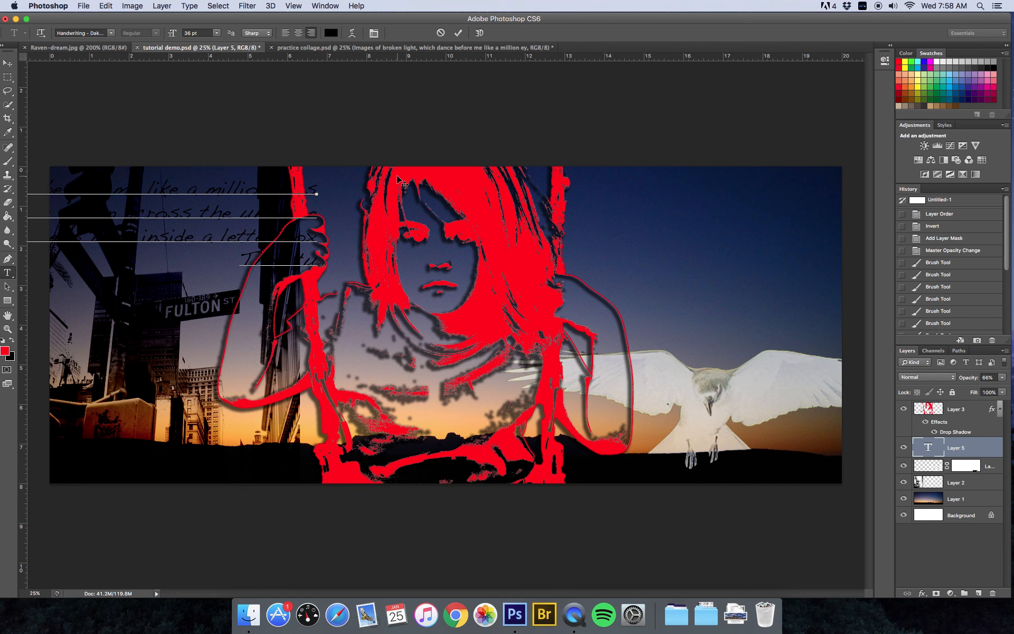
- Continue the fourth sky line with 'mble blindly', so it reads 'They tumble blindly'
type("mble blindly as they make their way across the universe")
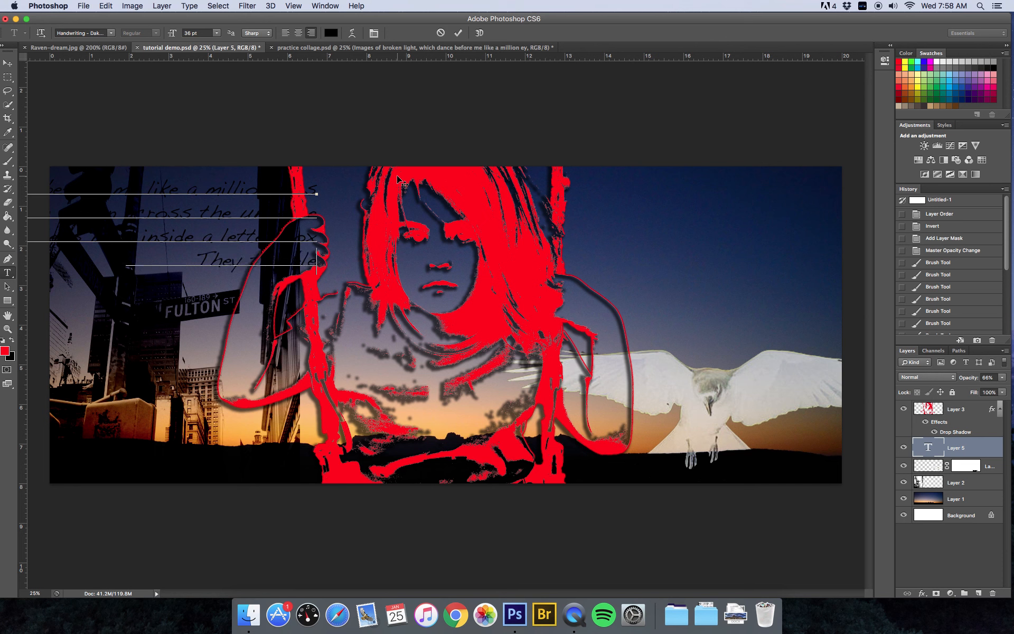
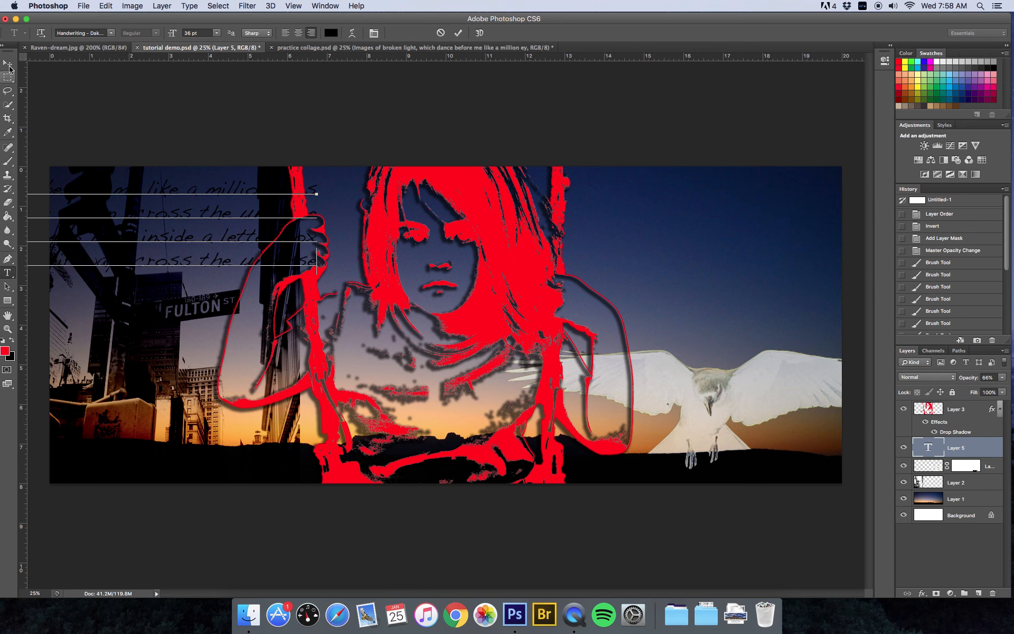
- Commit the poem text with the Move tool and shift the block right and down over the figure
left_click(7, 63)
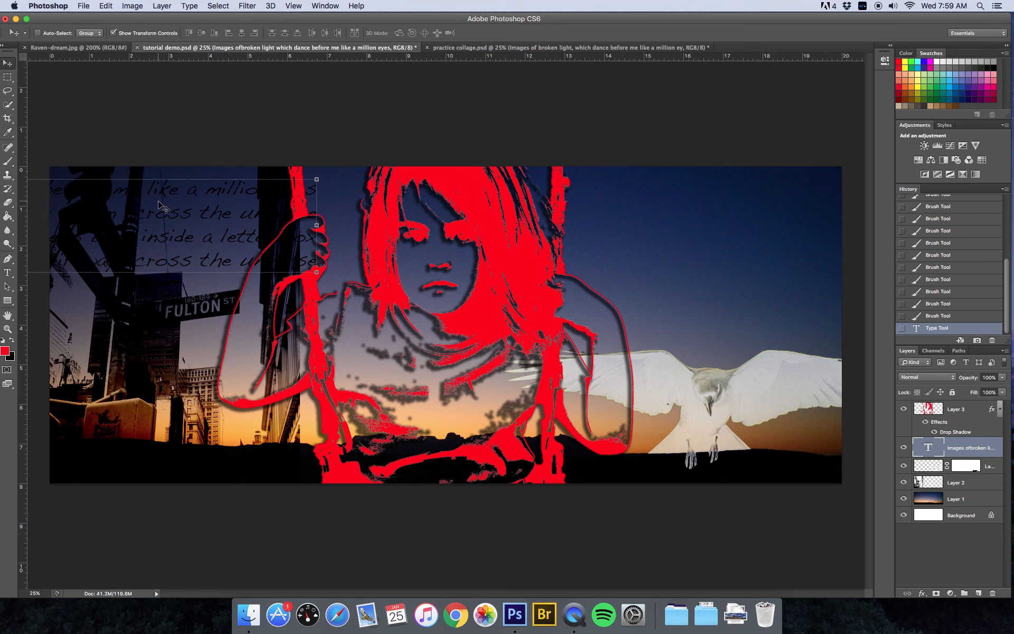
left_click_drag(166, 203, 678, 201)
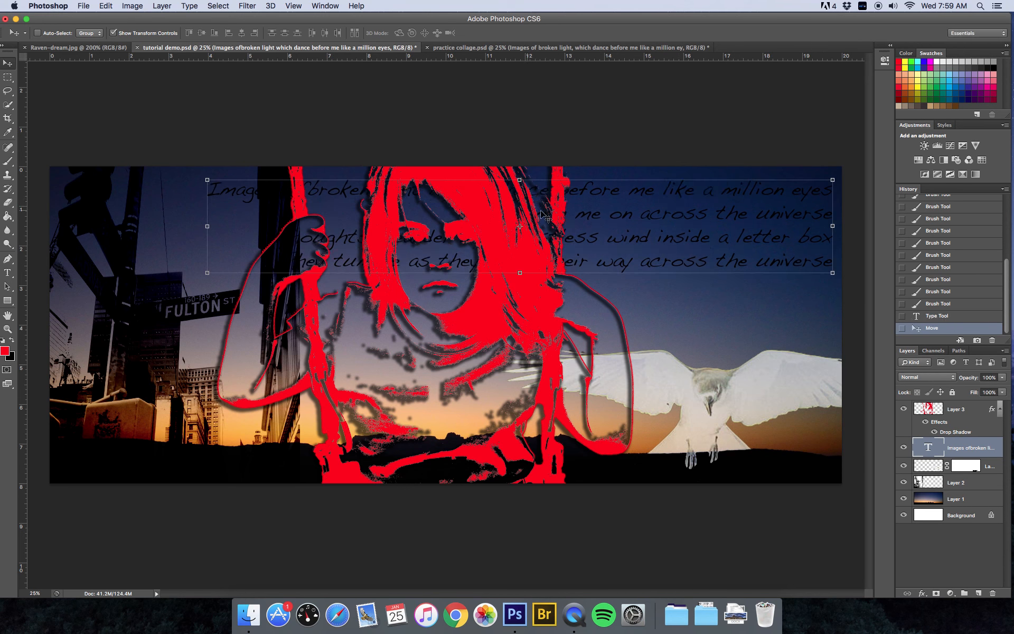
- Move the poem text layer above Layer 3 to the top of the Layers stack
left_click(981, 449)
left_click_drag(973, 448, 973, 404)
left_click_drag(970, 403, 971, 401)
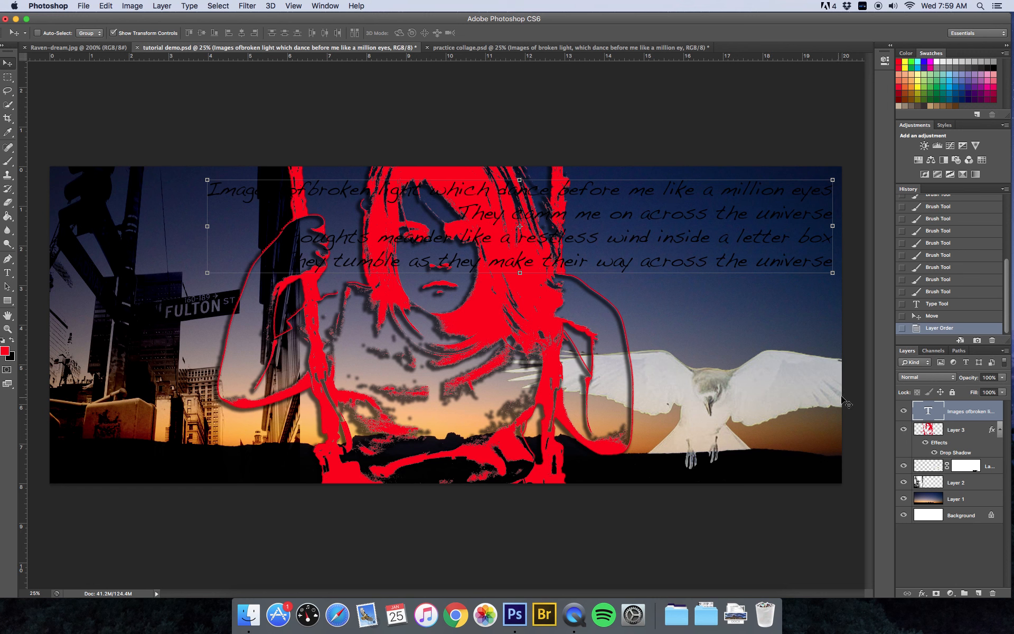
- Apply an Outer Glow layer effect to the poem text with Spread set to 41%
left_click(921, 594)
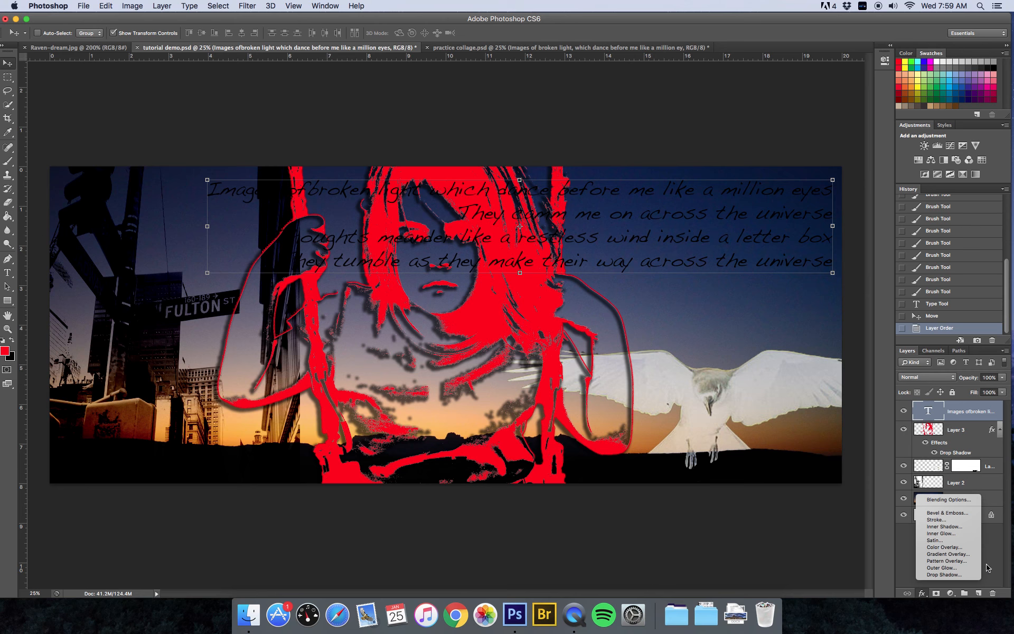
left_click(937, 569)
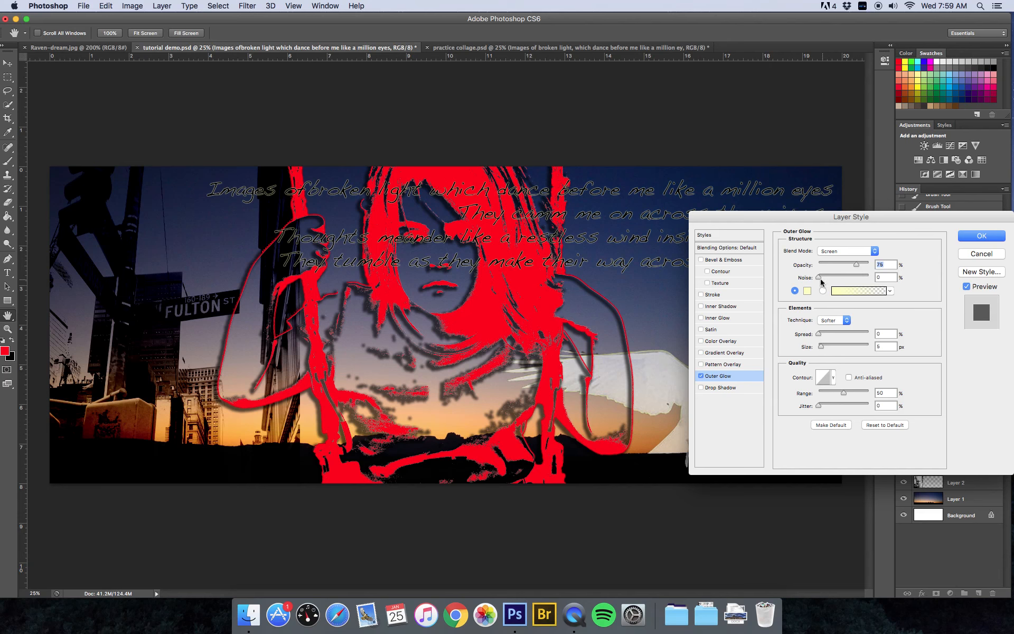
mouse_move(818, 333)
left_mouse_down()
mouse_move(837, 334)
mouse_move(823, 339)
left_mouse_up()
left_click_drag(820, 221, 784, 217)
left_click(929, 237)
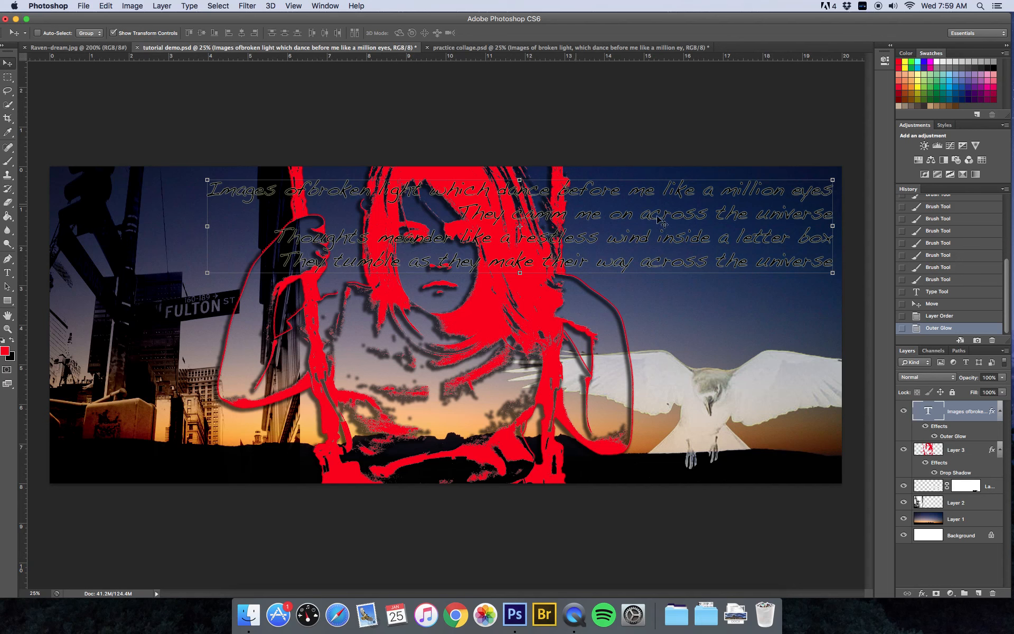
- Switch the poem text layer's blending mode from Normal to Hard Mix
left_click(953, 378)
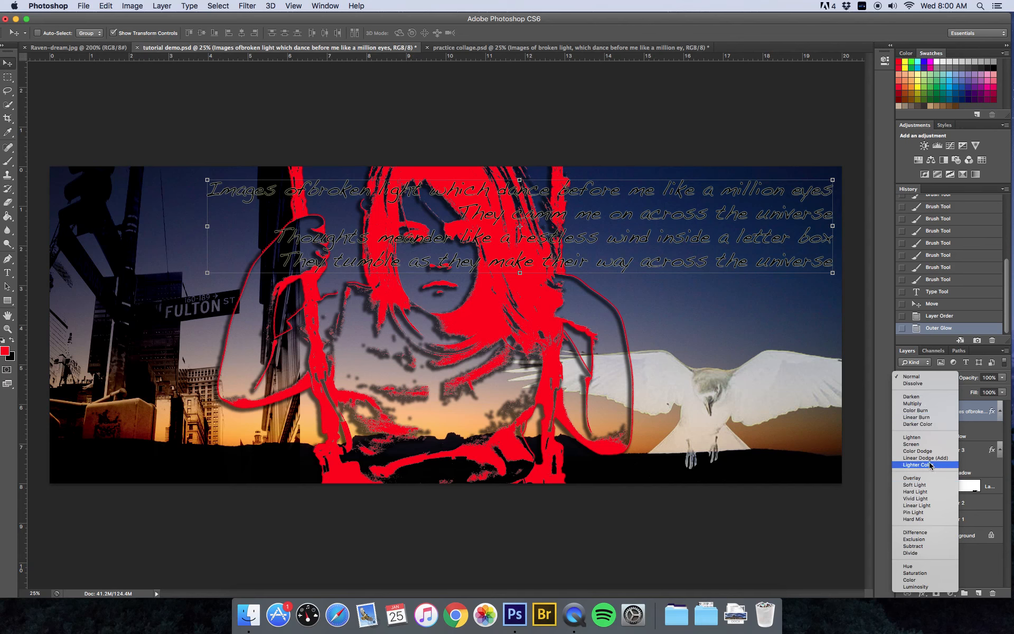
left_click(924, 518)
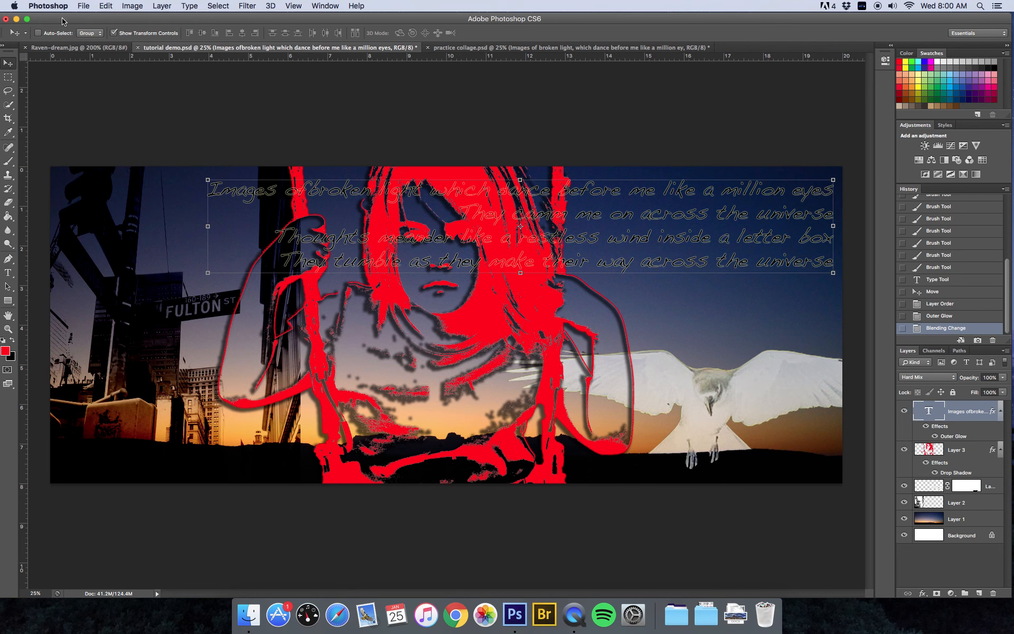
left_click_drag(62, 19, 65, 19)
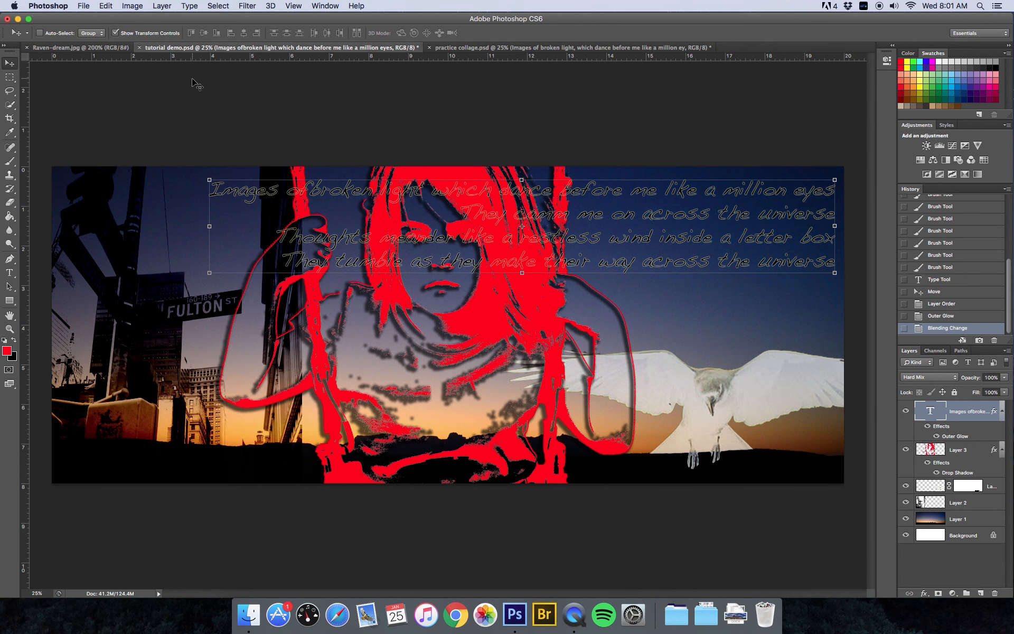